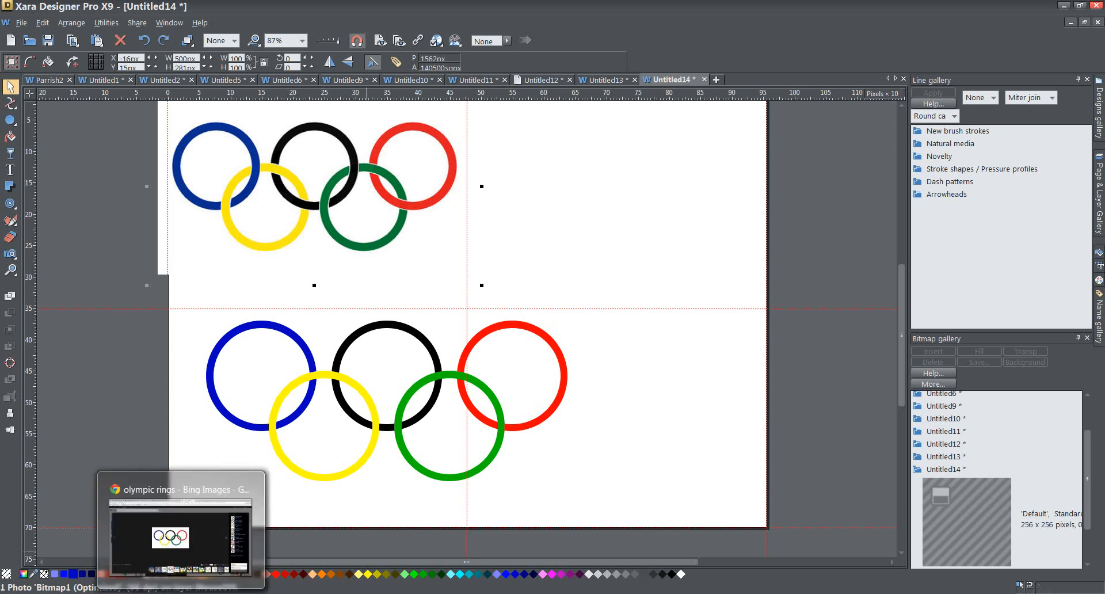
Step: Examine the olympic rings reference image in Chrome and return to the ring drawing in Xara Designer Pro
click(172, 532)
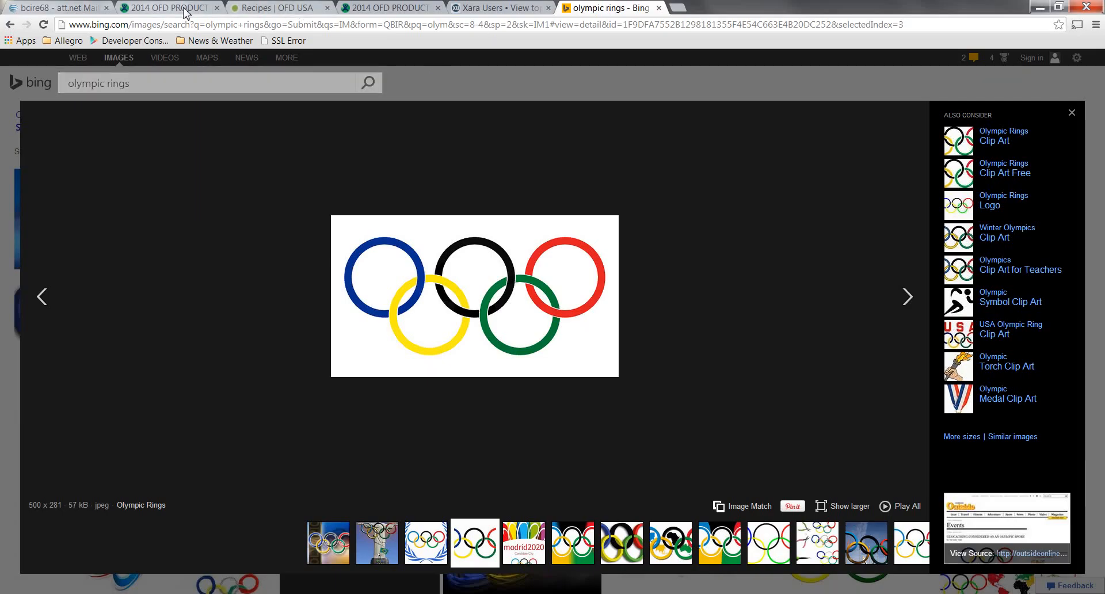
click(389, 10)
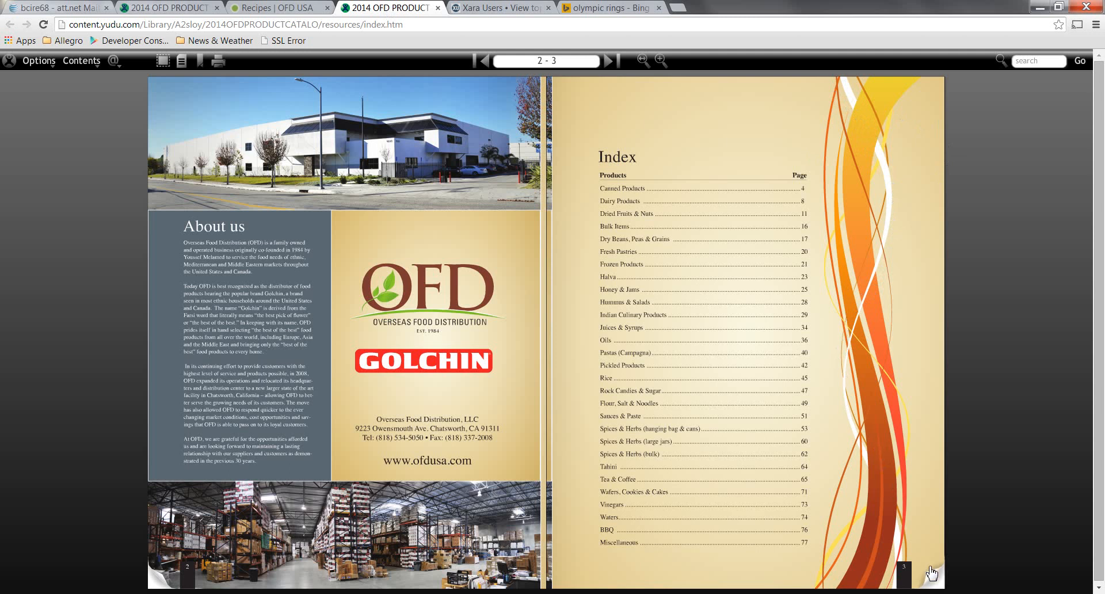
click(603, 12)
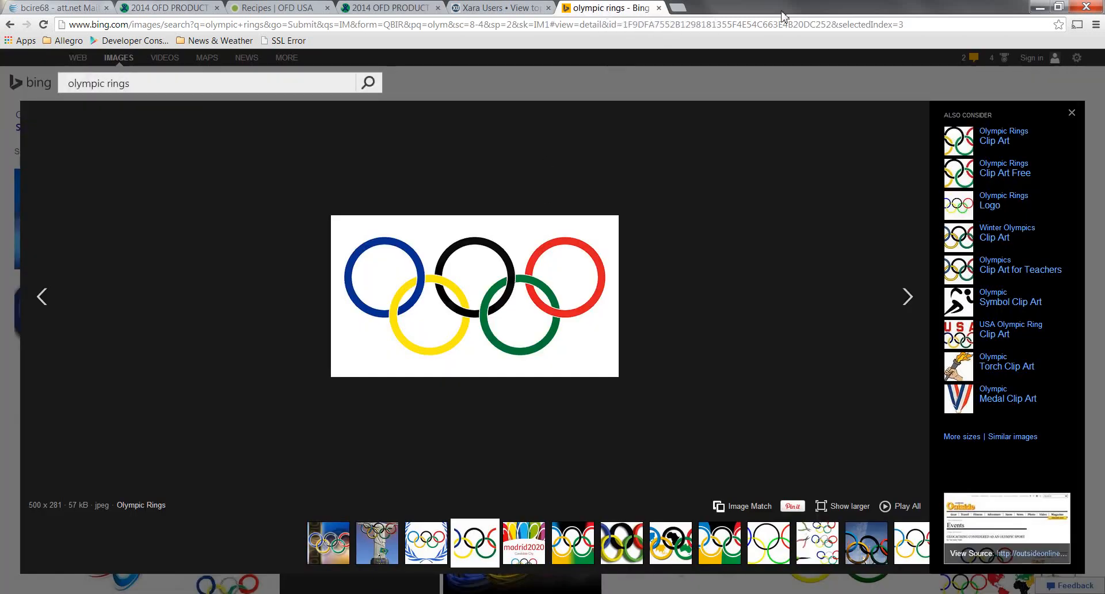
click(1039, 8)
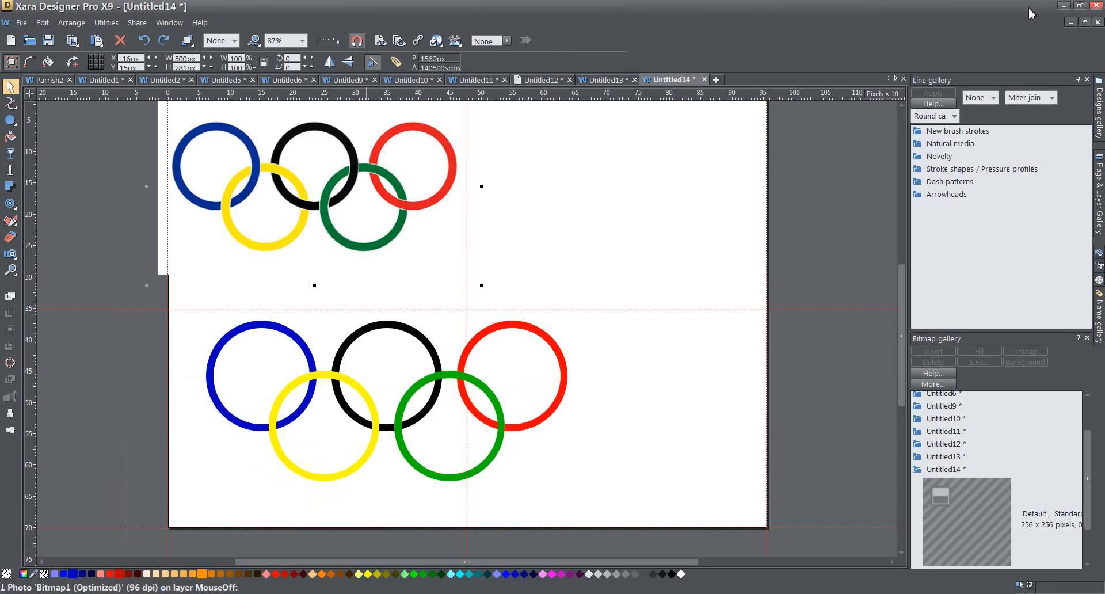
Step: Move the reference photo of the interlocking rings to X 23 px, Y 27 px on the page and deselect it
mouse_move(351, 153)
mouse_down()
mouse_move(226, 185)
mouse_move(363, 163)
mouse_move(289, 154)
mouse_move(366, 152)
mouse_up()
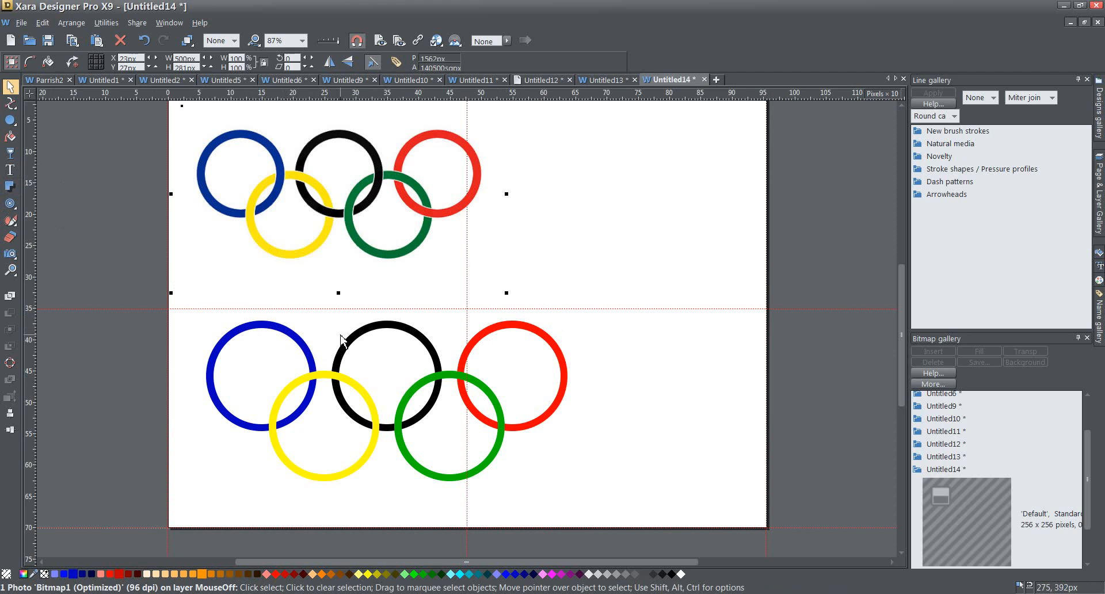
mouse_move(285, 336)
mouse_down()
mouse_move(214, 372)
mouse_move(282, 340)
mouse_move(259, 334)
mouse_move(294, 344)
mouse_move(284, 328)
mouse_up()
click(143, 42)
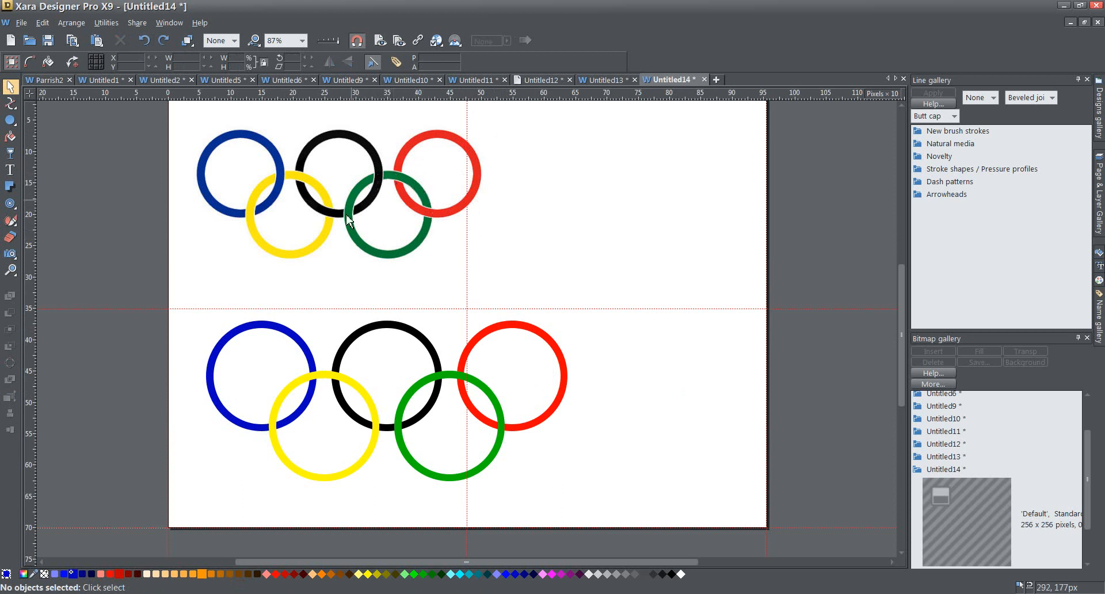
Step: Clone the drawn red and green rings and move the copies straight down 240 px, clear of the originals
click(547, 340)
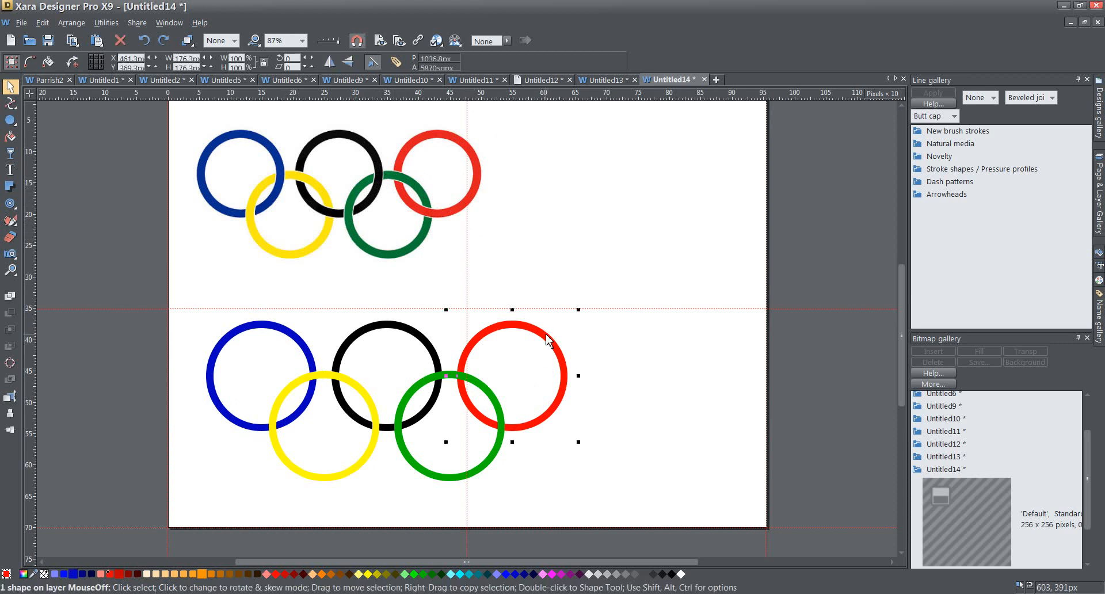
shift+click(429, 378)
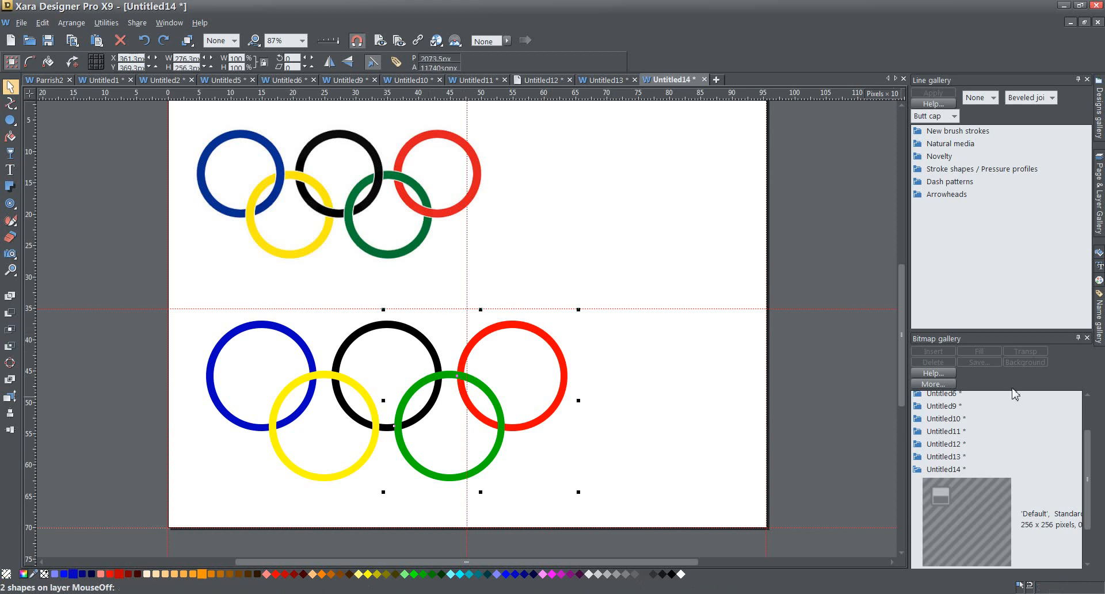
key(Down)
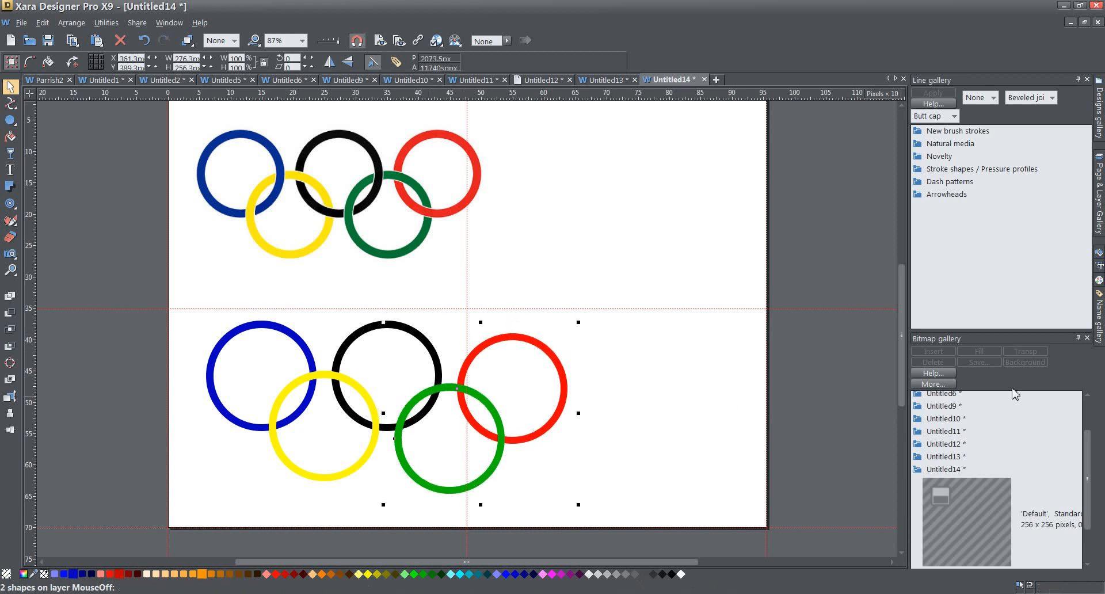
key(Up)
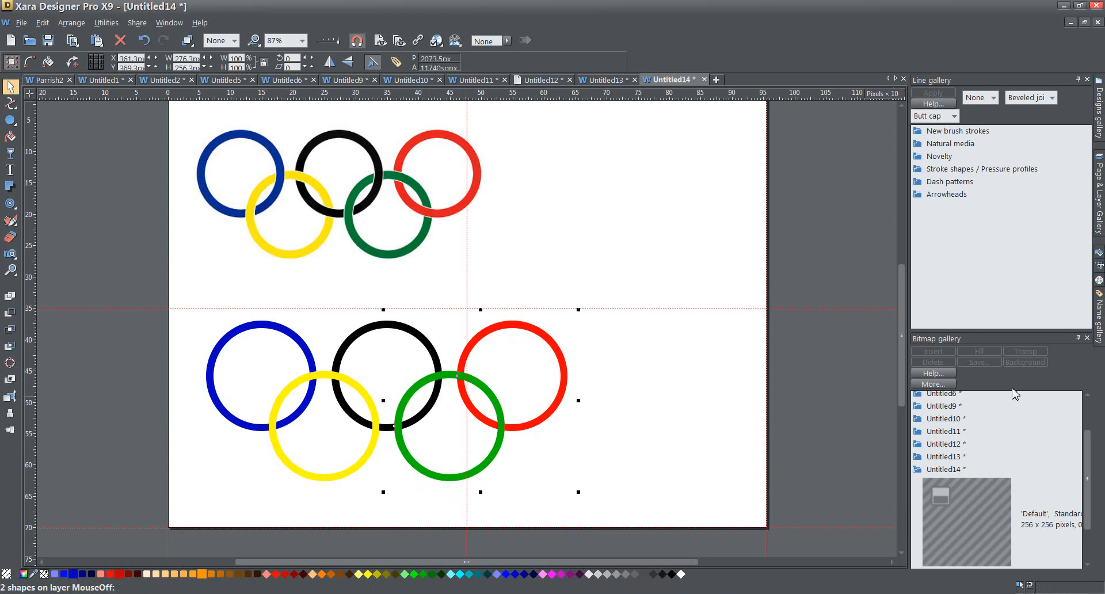
key(ctrl+k)
key(Down)
key(Down)
key(Down)
key(Down)
key(Down)
key(Down)
key(Down)
key(Down)
key(Down)
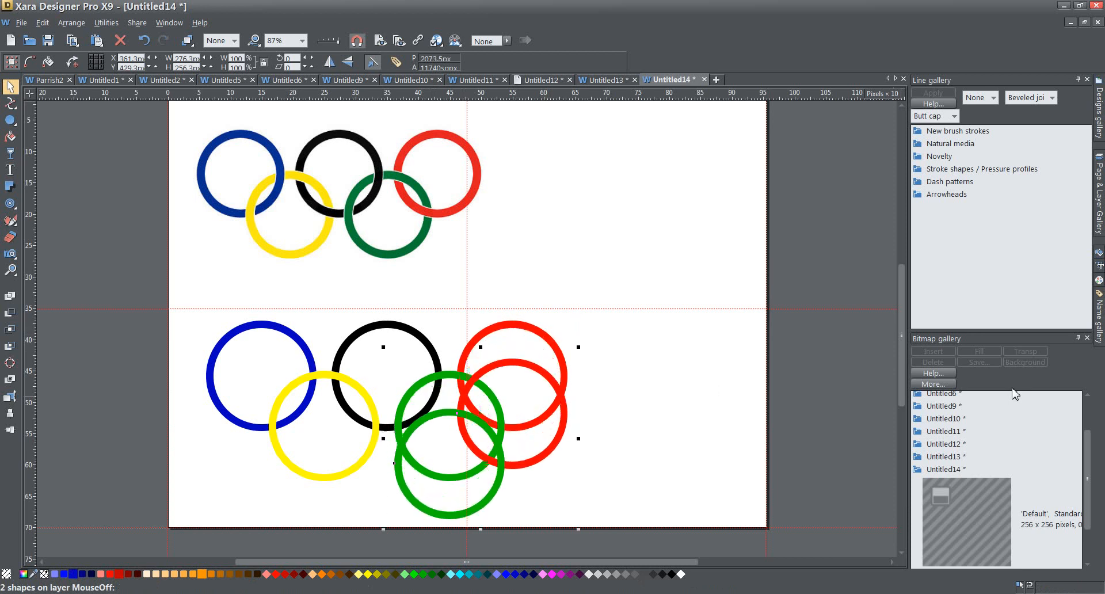
key(Down)
key(Down)
key(Down)
key(Down)
key(Down)
key(Down)
key(Down)
key(Down)
key(Down)
key(Down)
key(Down)
key(Down)
key(Down)
key(Down)
key(Down)
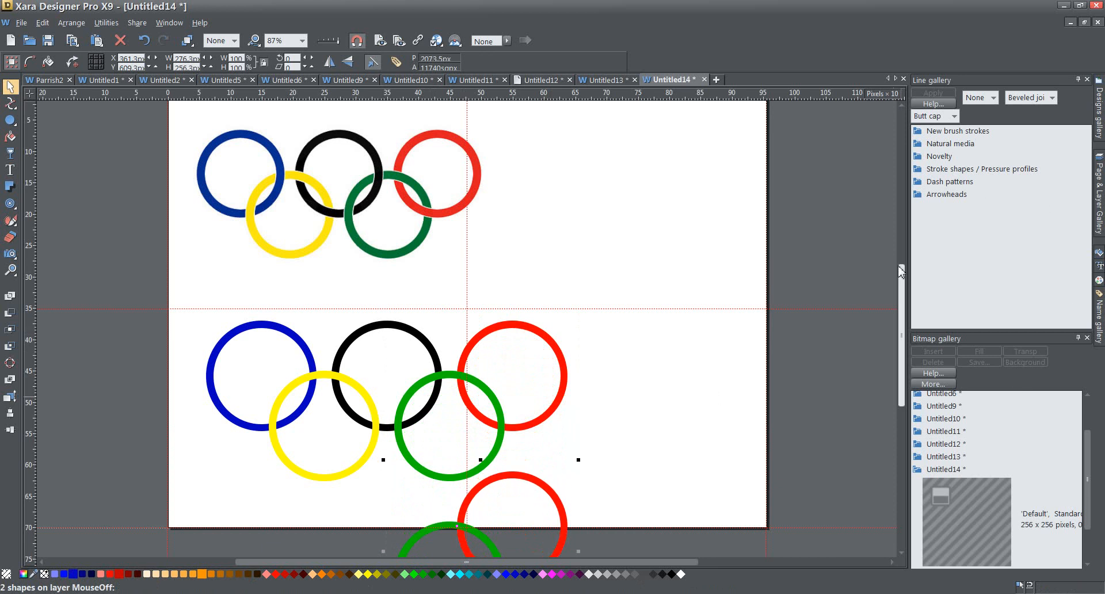
Step: Intersect the copied red and green rings and break the resulting shape into its two separate overlap pieces
drag(901, 264, 900, 304)
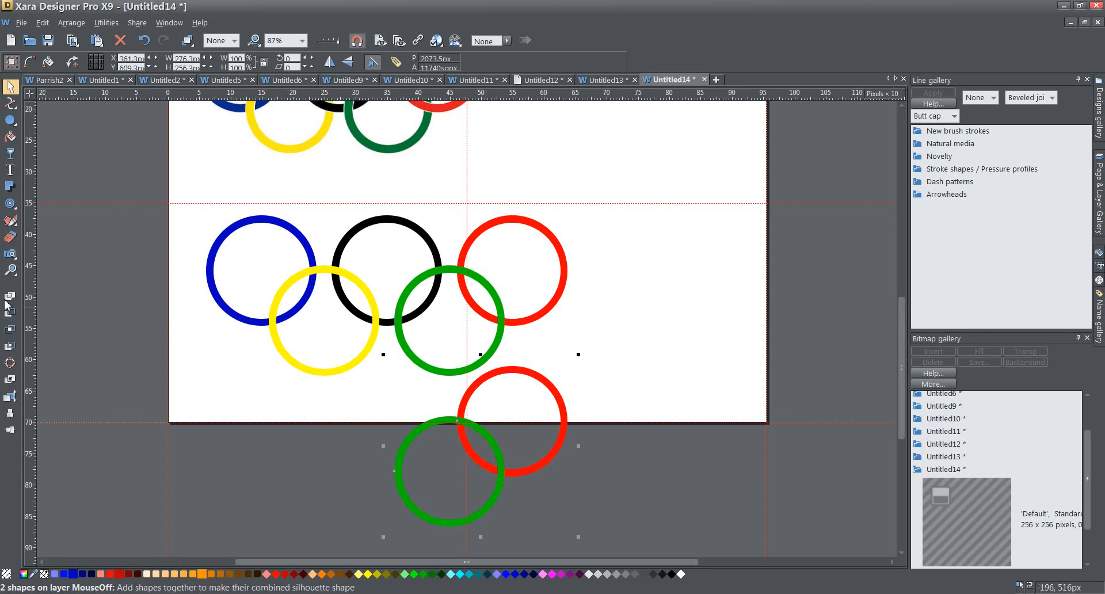
click(10, 331)
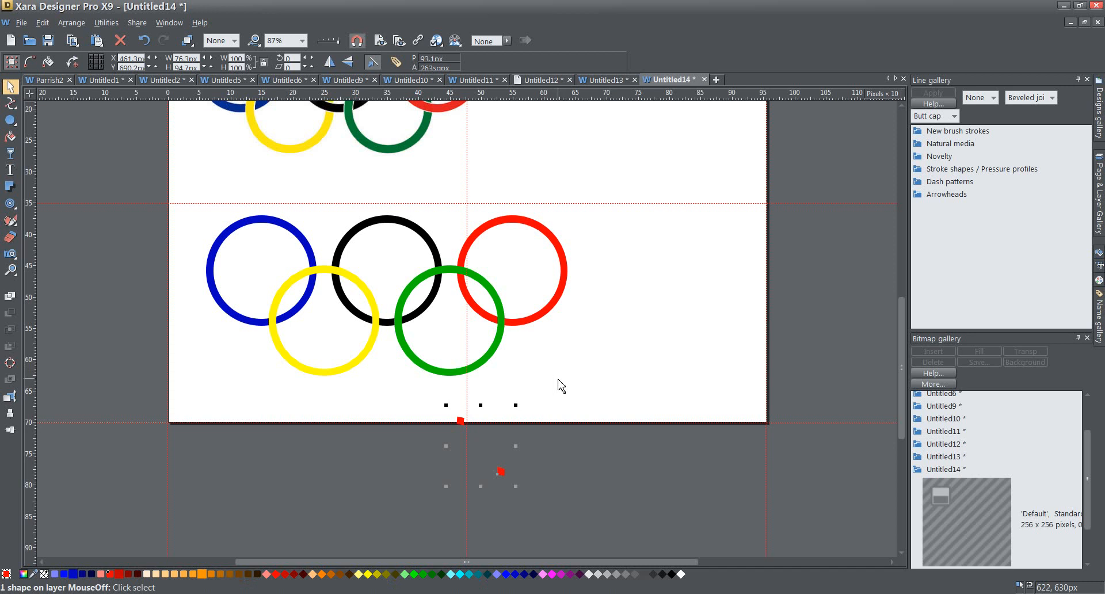
click(13, 401)
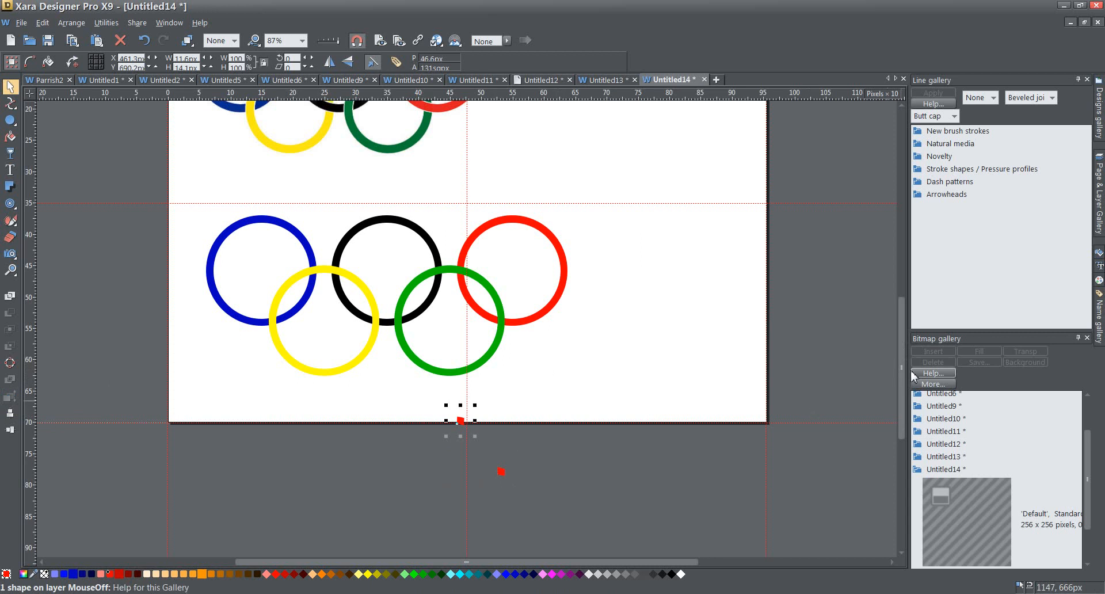
Step: Delete the upper overlap piece and move the remaining one up onto the lower crossing of the original green and red rings
scroll(901, 368, up, 3)
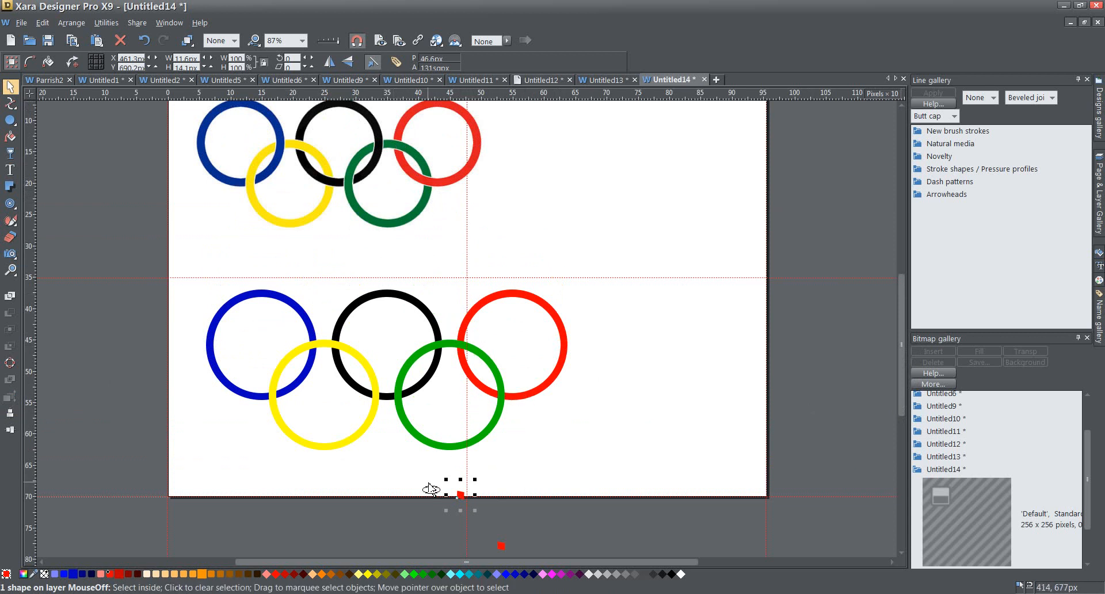
key(Delete)
click(501, 546)
drag(501, 546, 501, 395)
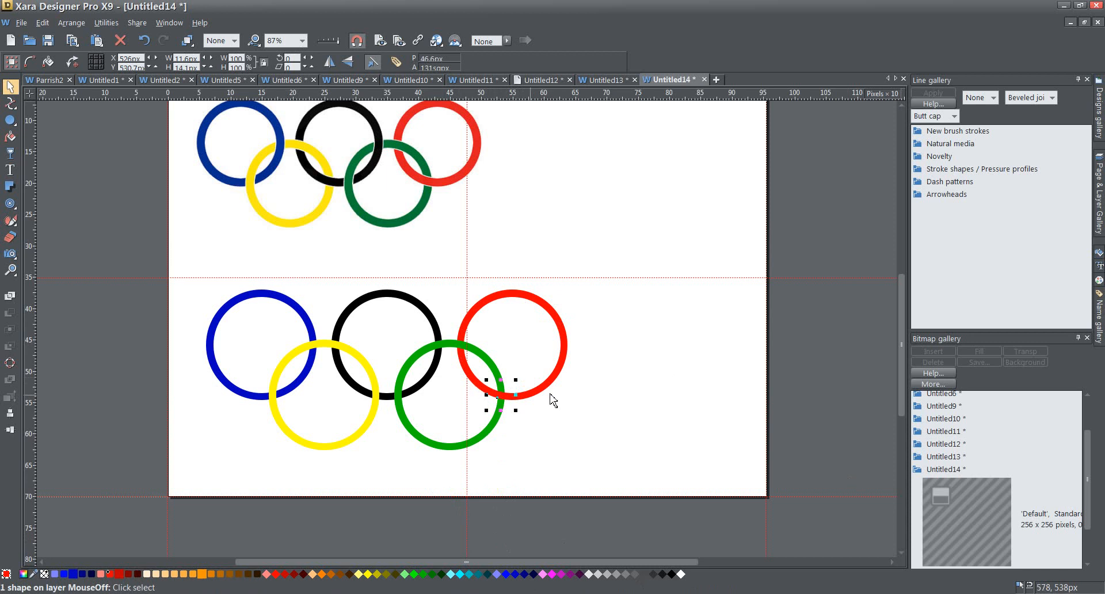
click(551, 427)
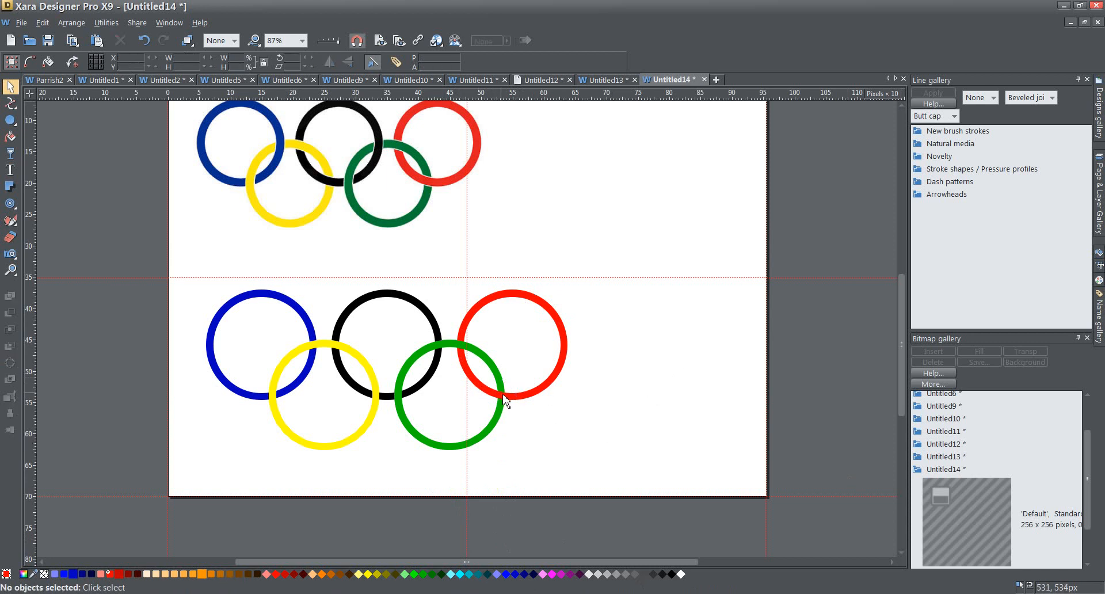
Step: Examine up close how the overlap piece fits the lower crossing of the green and red rings
click(11, 269)
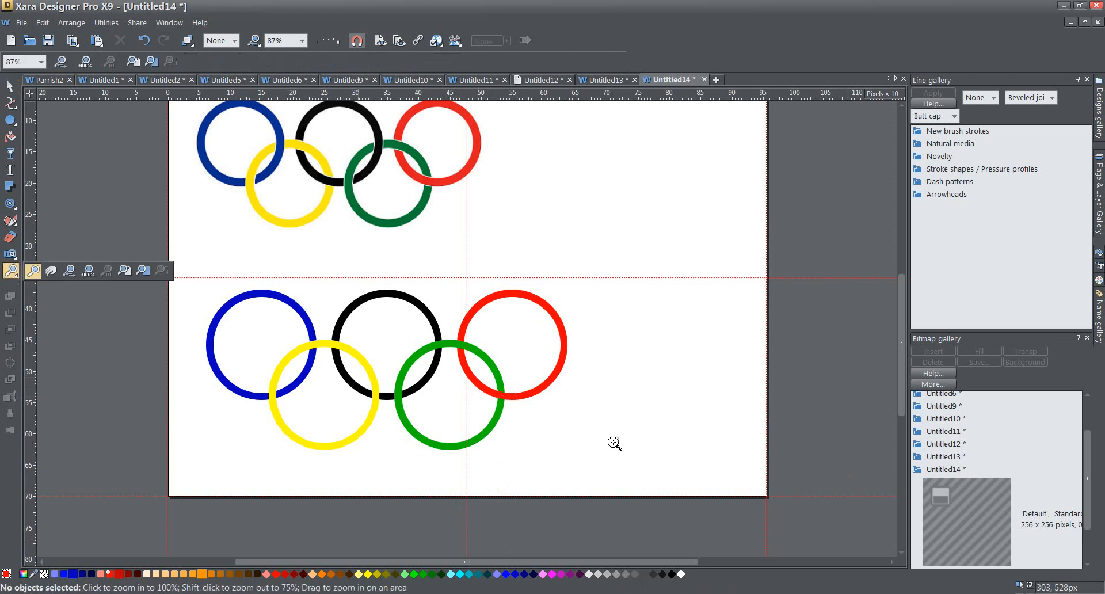
drag(480, 379, 524, 415)
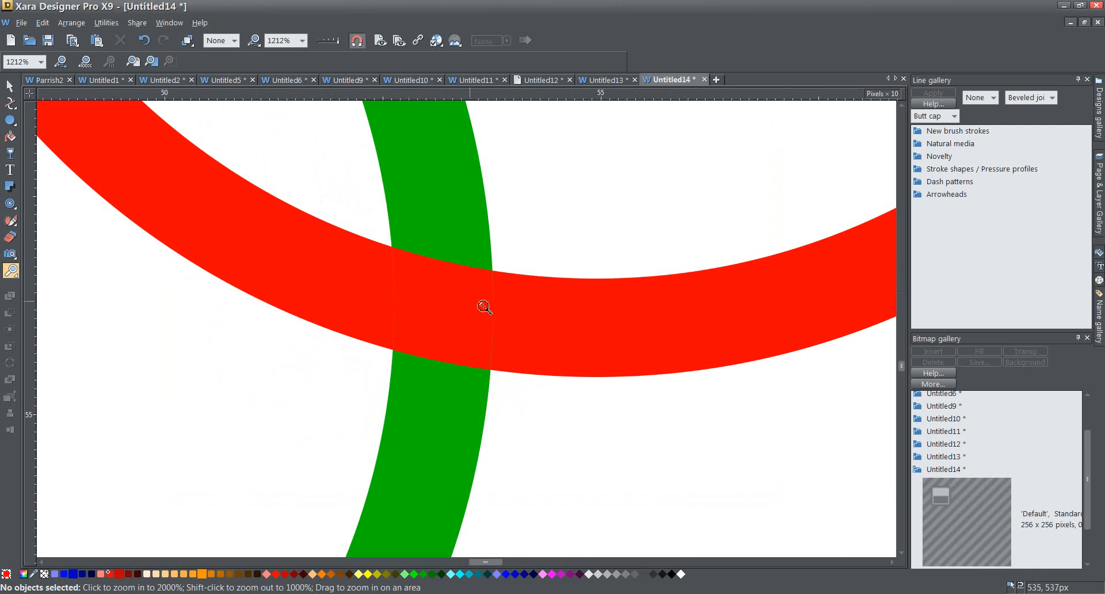
click(302, 41)
click(289, 197)
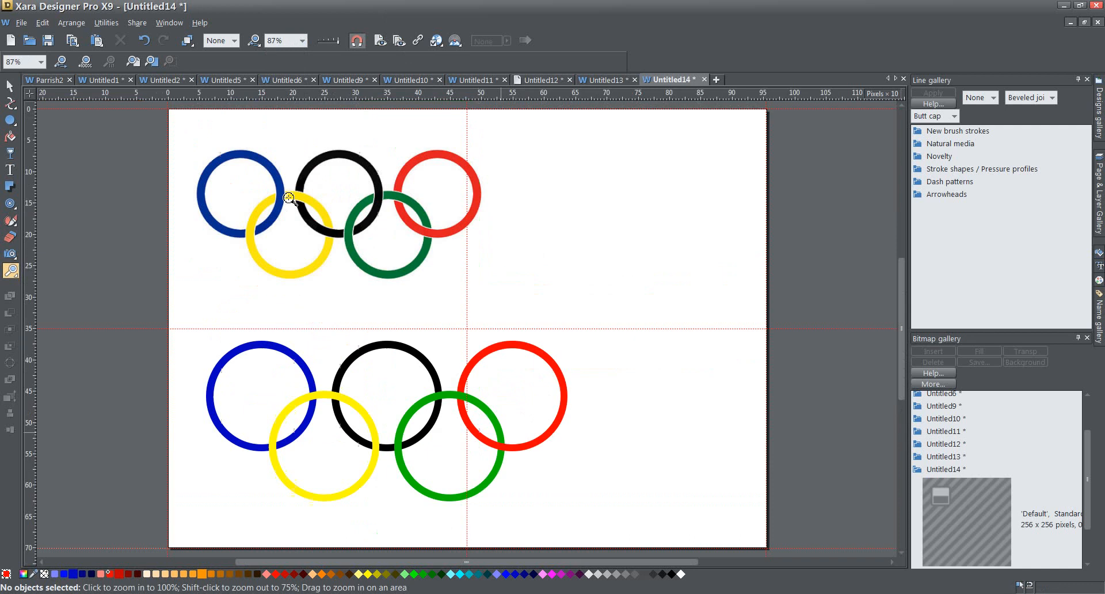
click(642, 357)
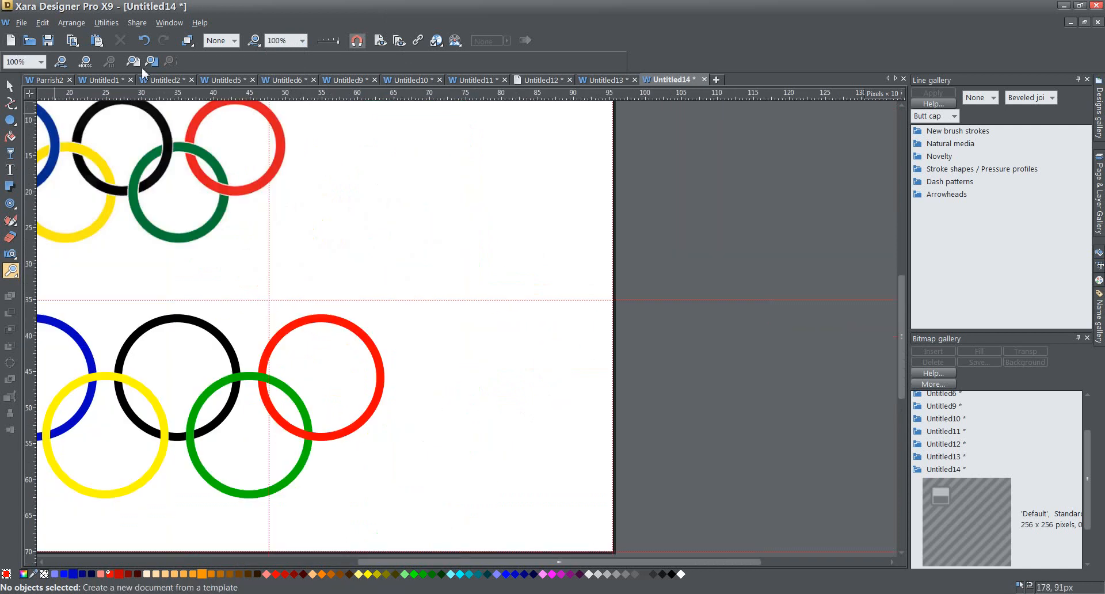
mouse_move(255, 41)
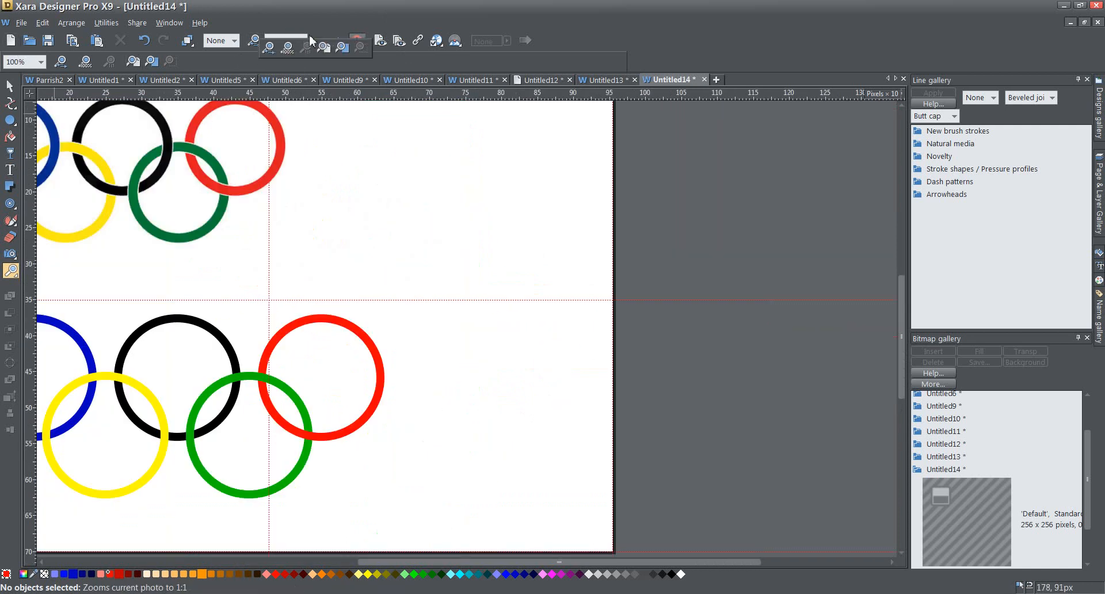
click(302, 40)
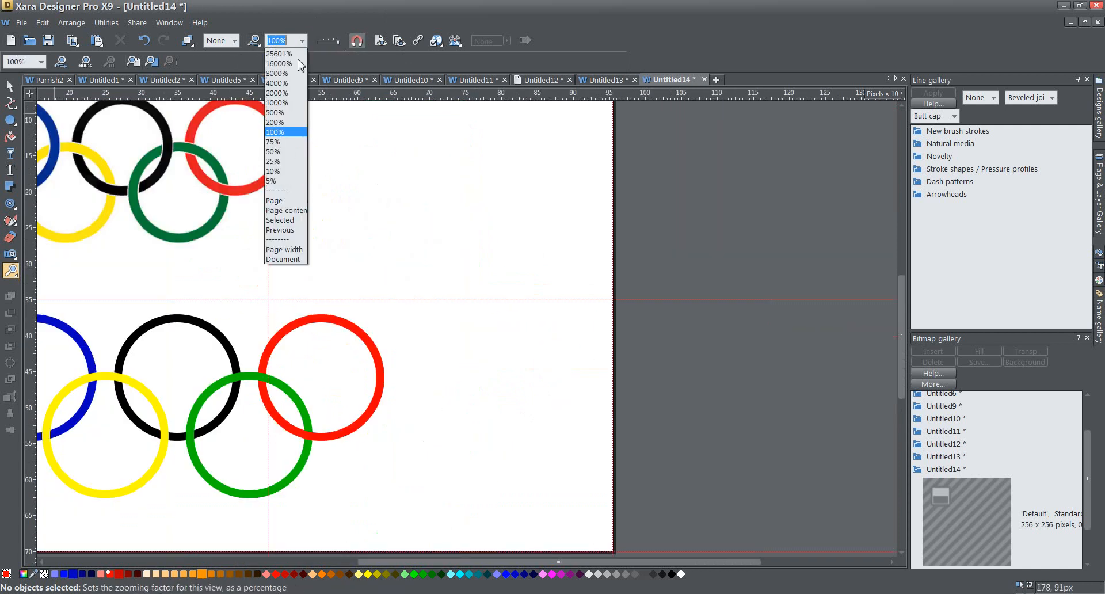
click(292, 203)
key(F2)
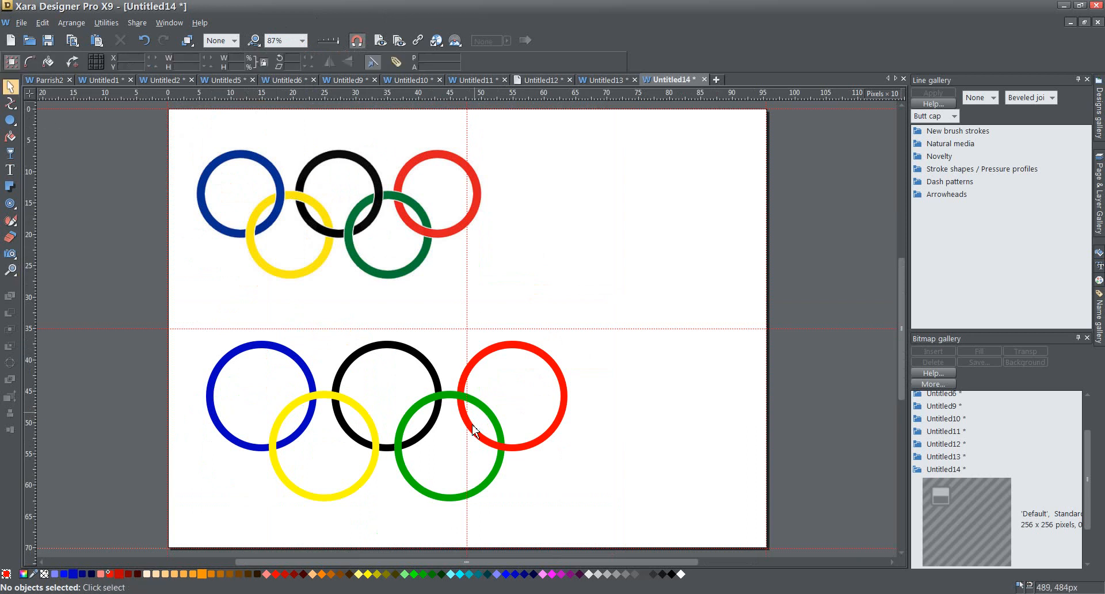
Step: Select the small red overlap piece together with the green ring and subtract the piece from the ring
drag(473, 429, 490, 375)
key(ctrl+z)
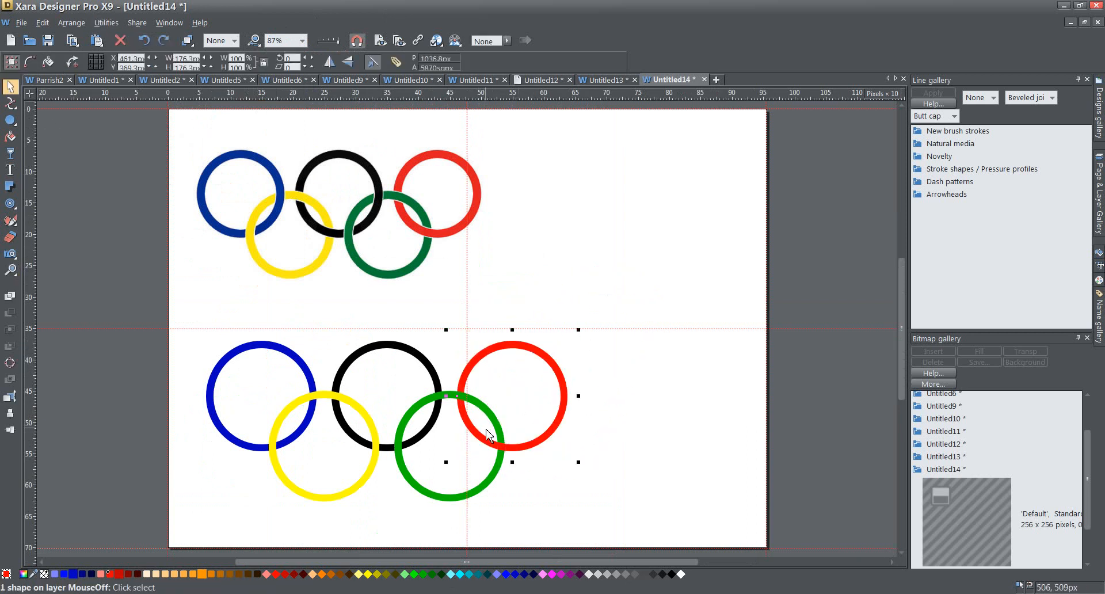
drag(482, 422, 525, 486)
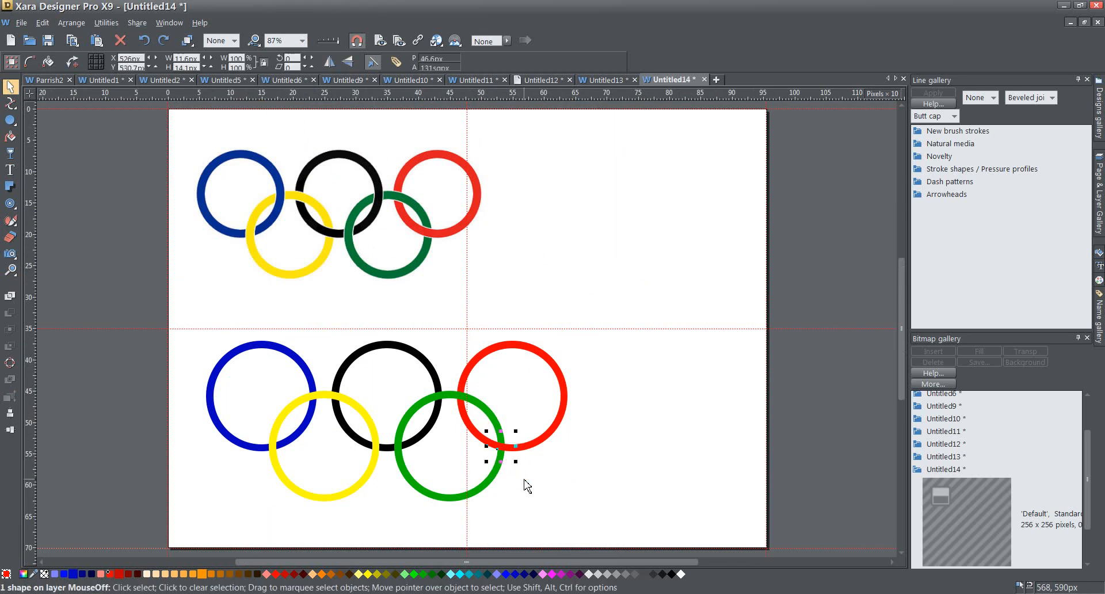
shift+click(491, 485)
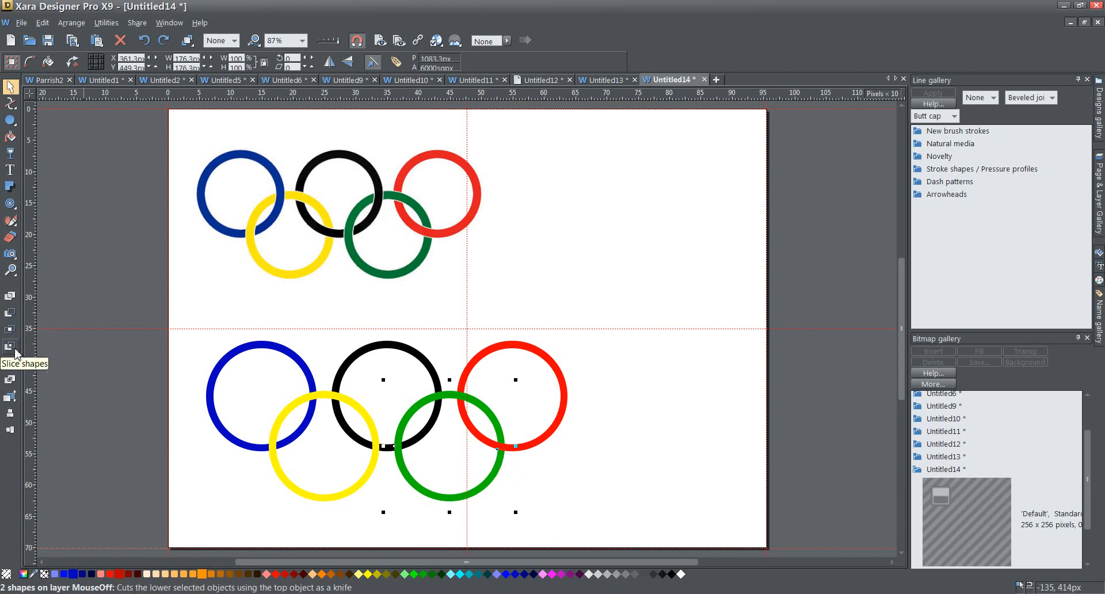
click(10, 316)
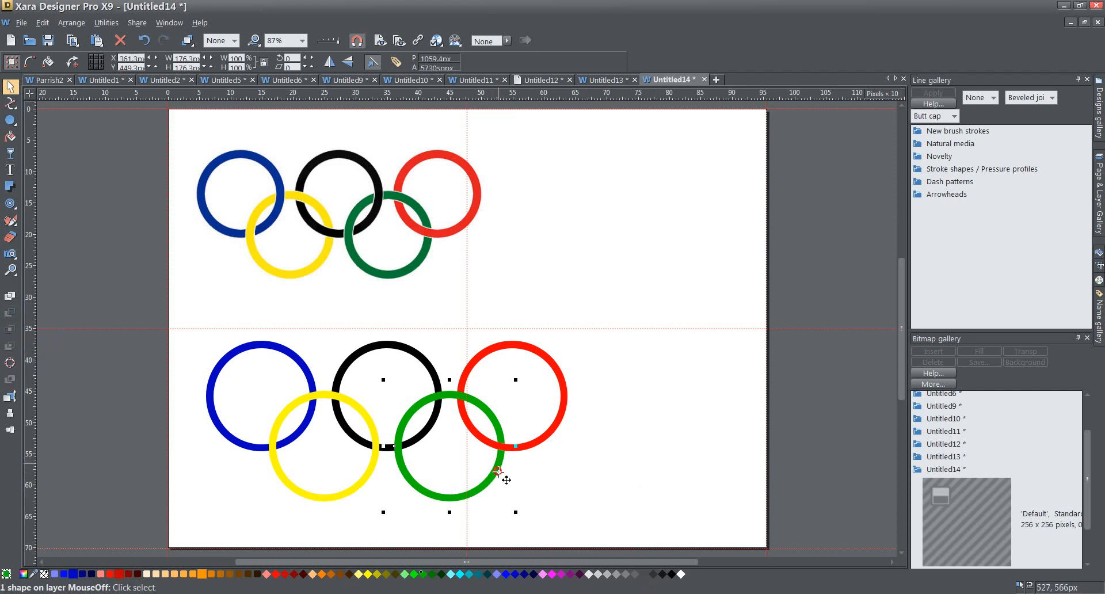
Step: Check the gap cut in the green ring by moving it aside and back, and inspect its lower crossing with the red ring
drag(495, 467, 495, 495)
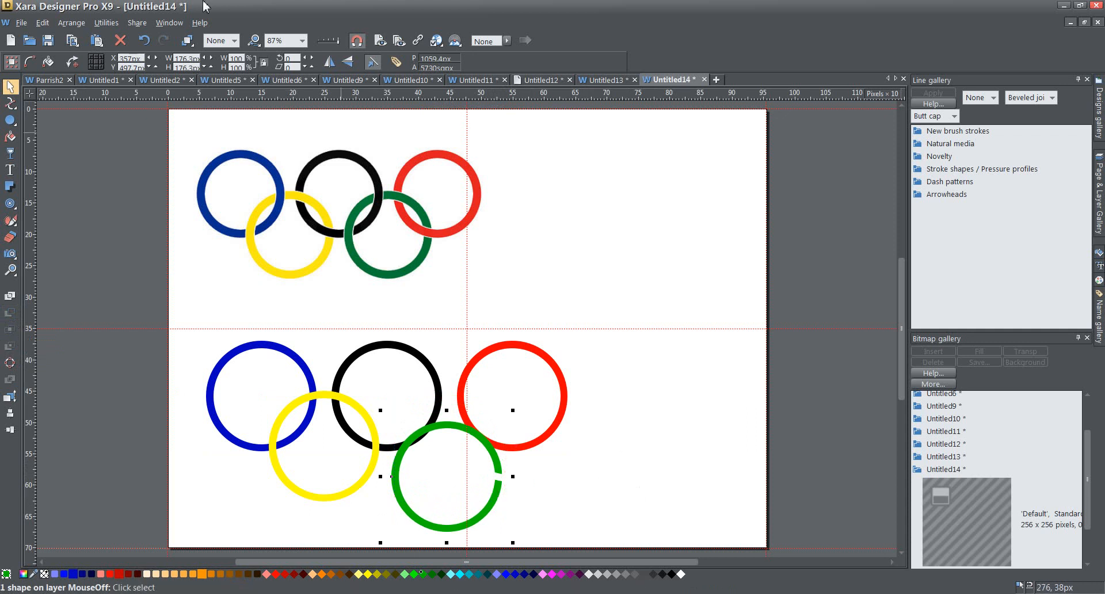
click(150, 44)
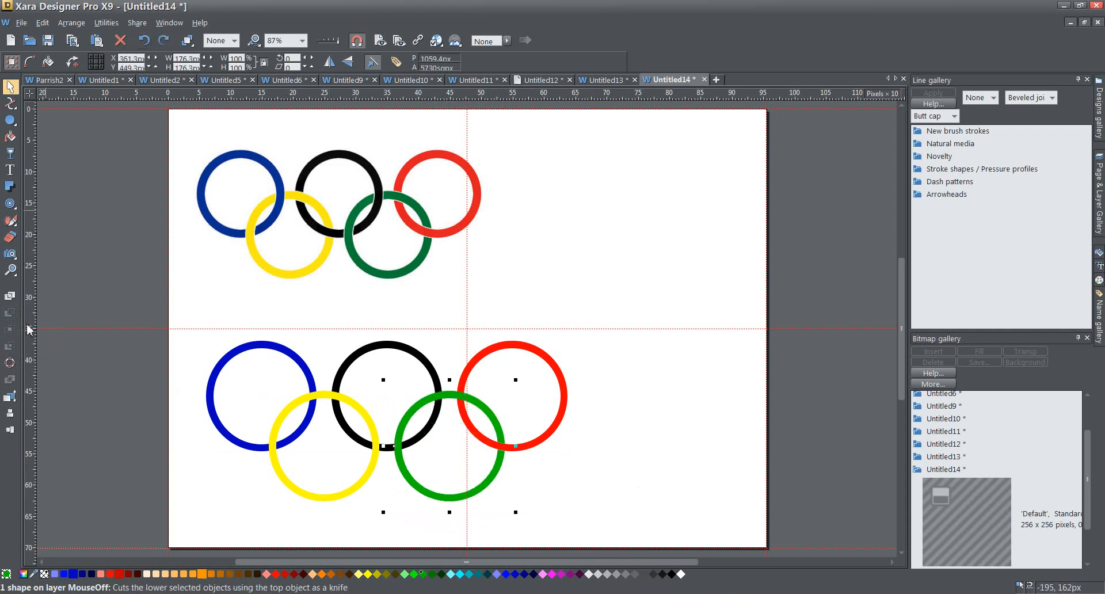
click(10, 269)
drag(486, 426, 522, 475)
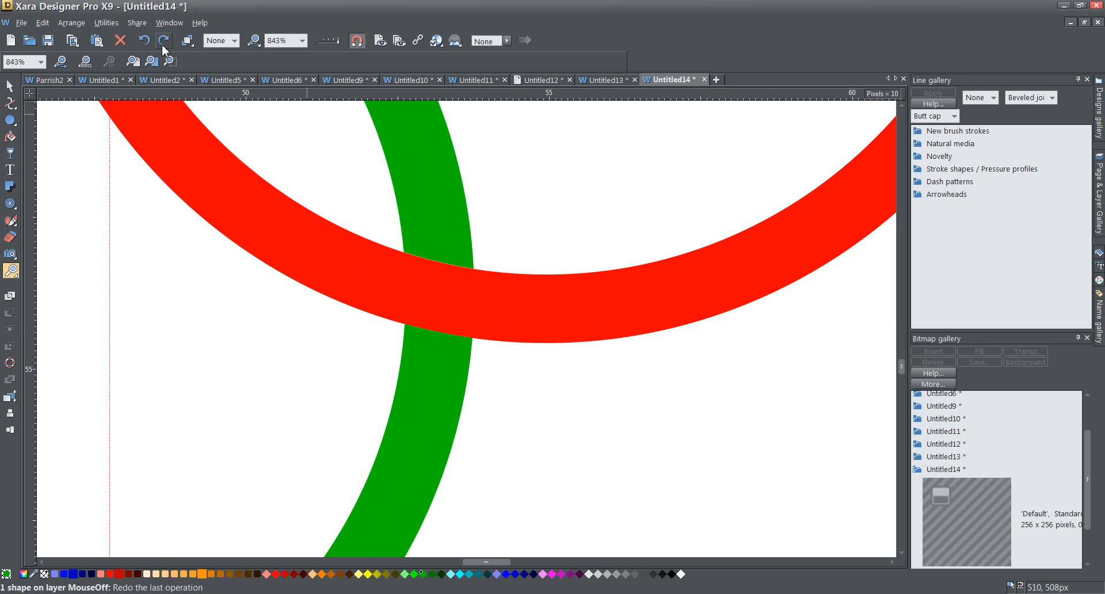
click(302, 41)
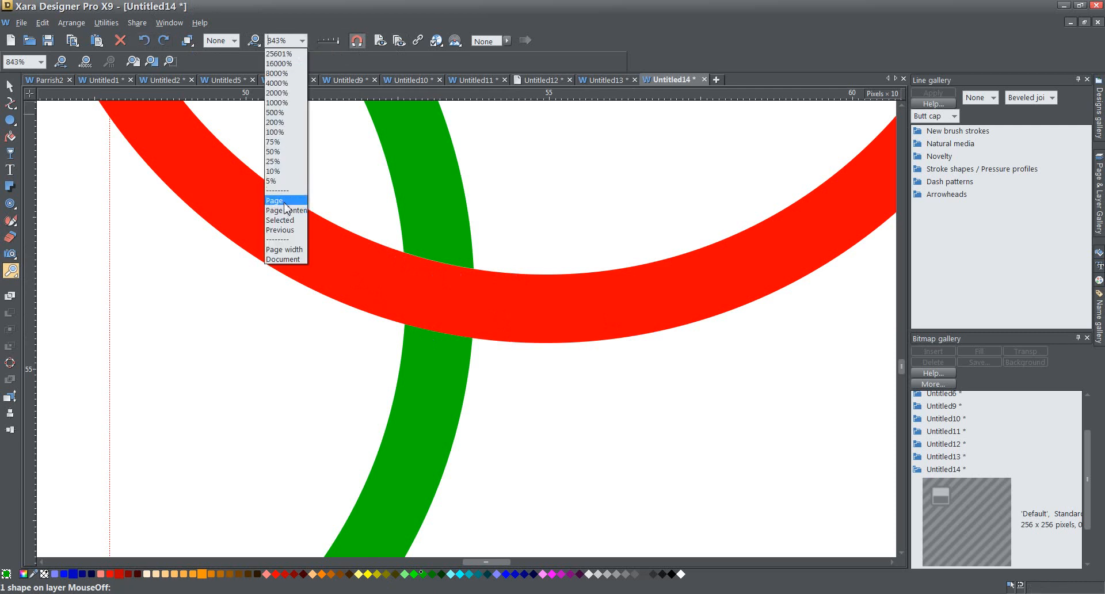
click(284, 202)
click(11, 87)
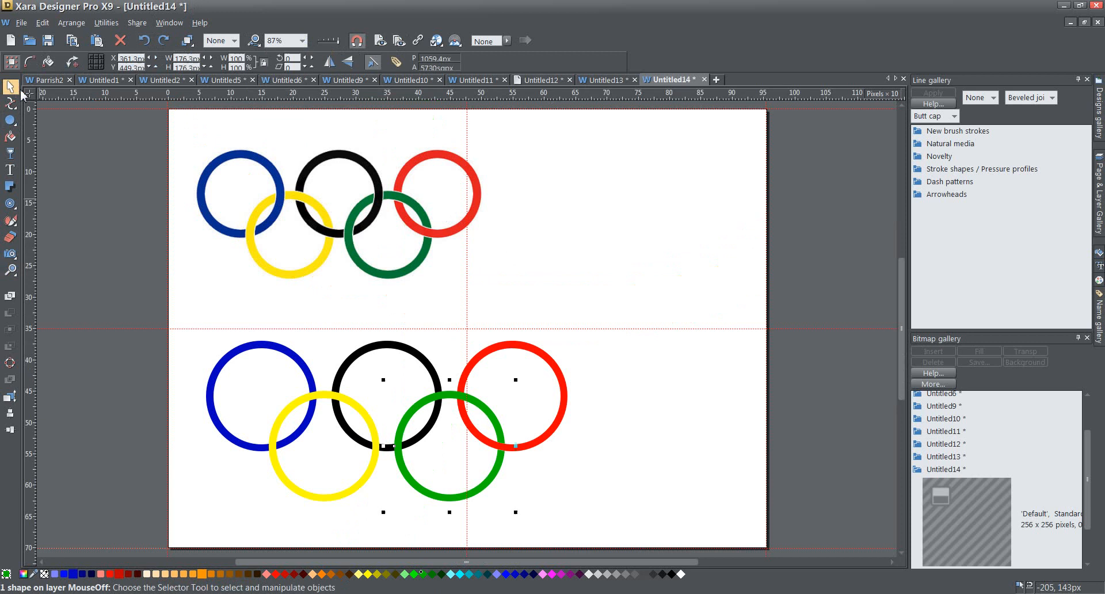
click(665, 256)
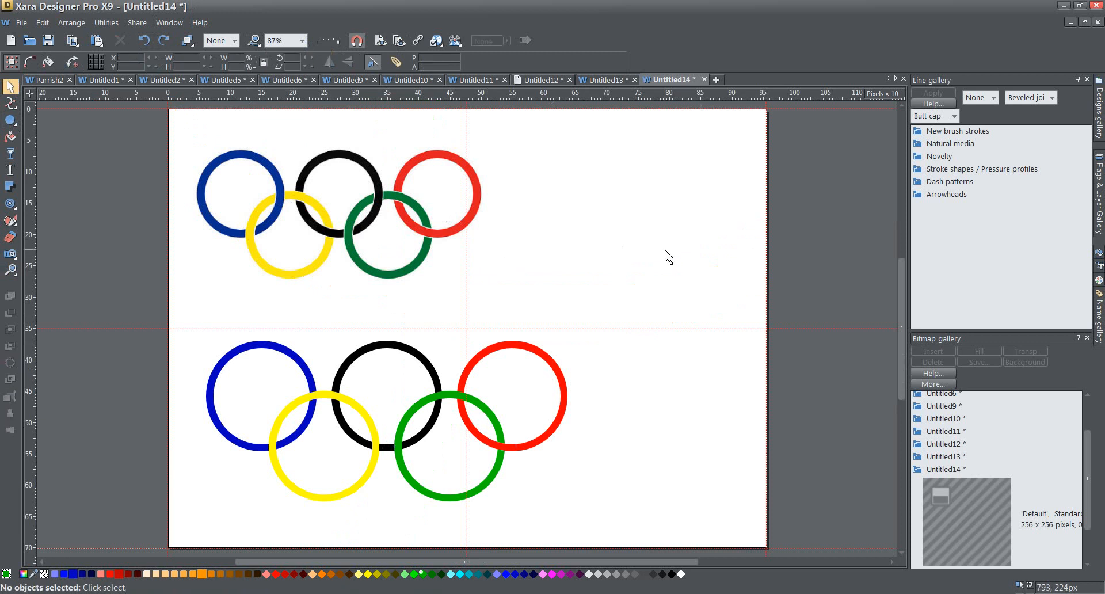
Step: Select the drawn green and black rings and intersect them to leave only their overlap shape
click(446, 396)
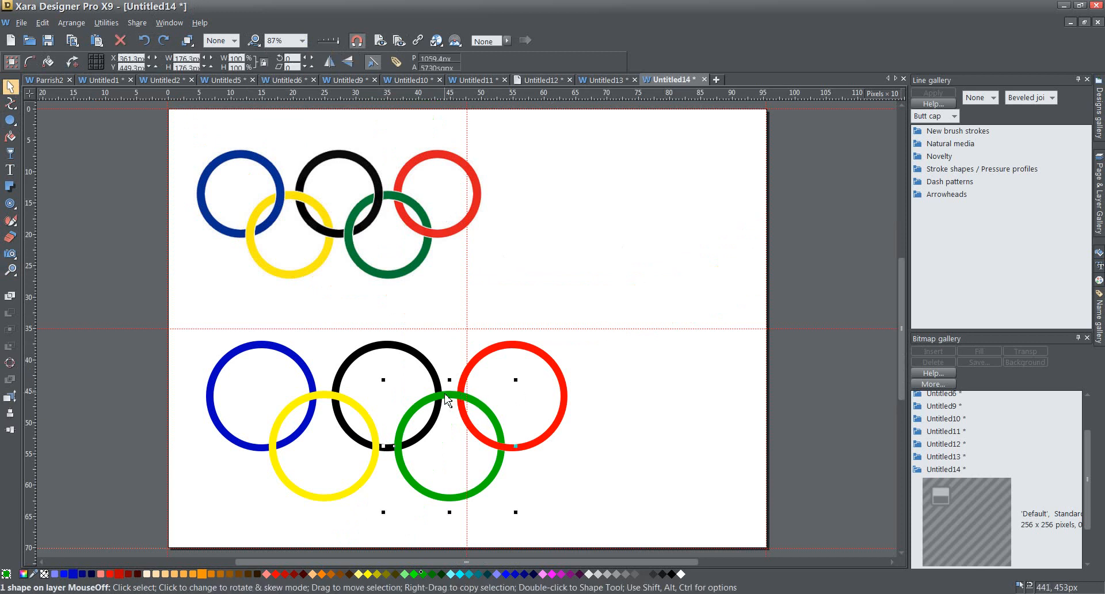
shift+click(413, 355)
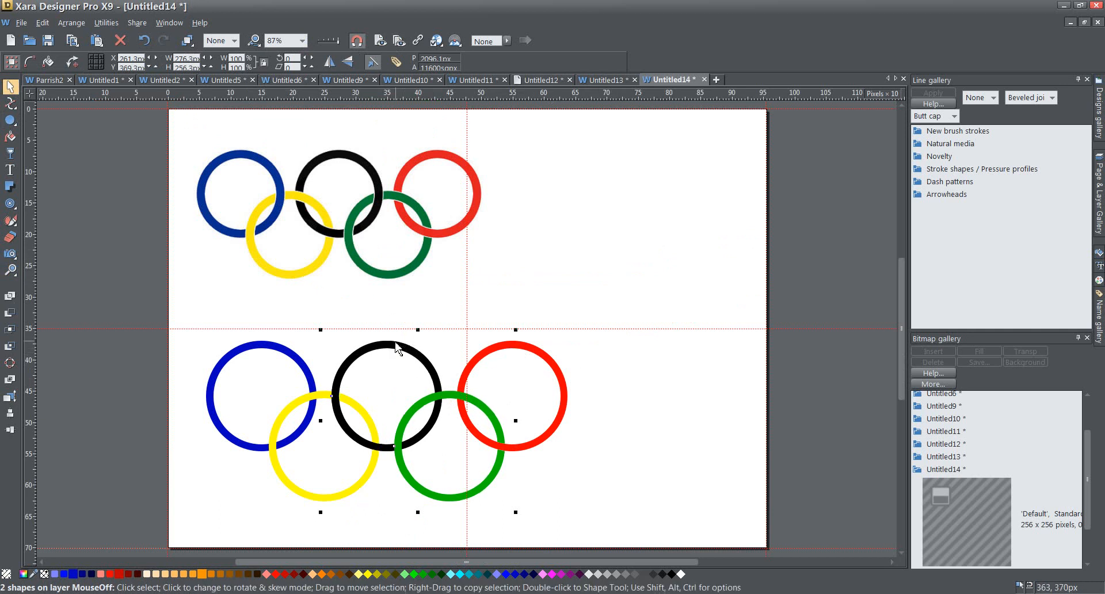
click(10, 330)
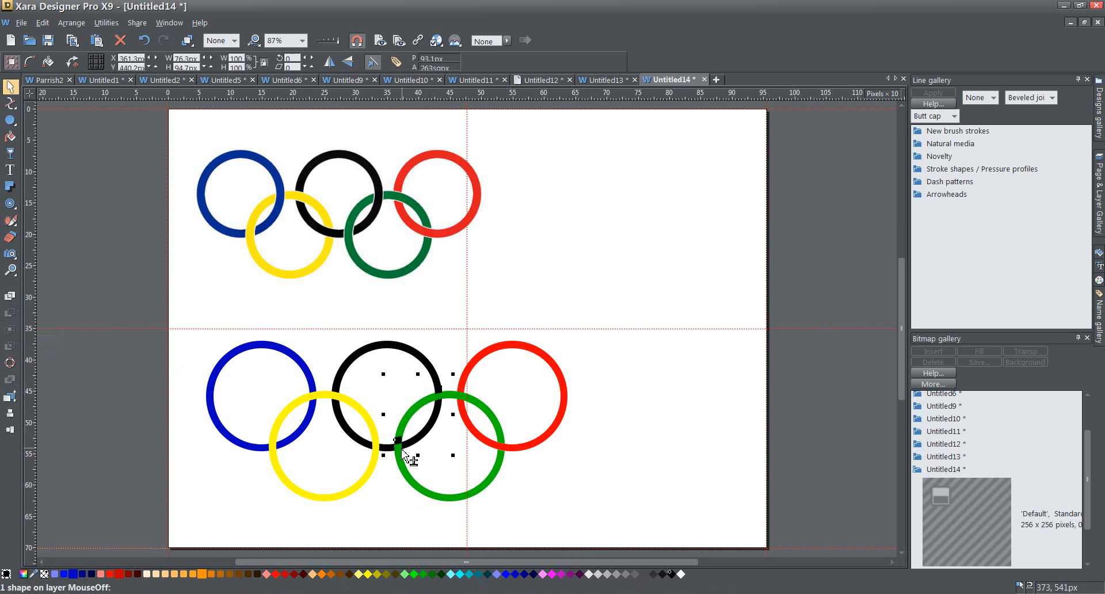
Step: Check the overlap shape of the green and black rings by moving it up and back into place
key(Up)
key(Up)
key(Up)
key(Up)
key(Up)
key(Up)
key(Up)
key(Up)
key(Up)
key(Up)
key(Down)
key(Down)
key(Down)
key(Down)
key(Down)
key(Down)
key(Down)
key(Down)
key(Down)
key(Down)
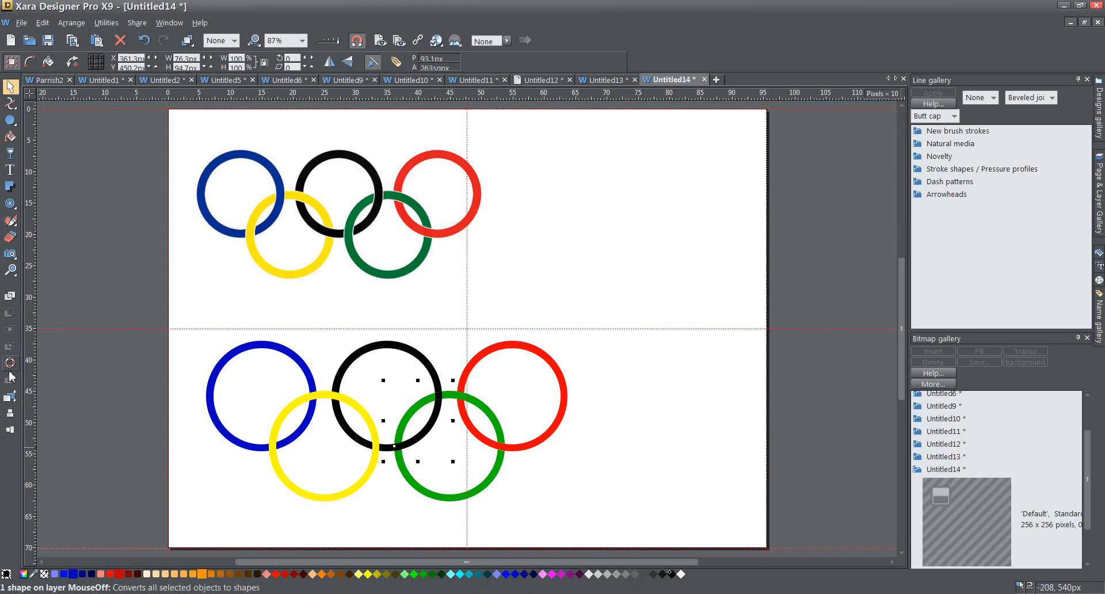
Step: Break the green and black overlap shape into separate pieces and delete the piece at the lower crossing
click(438, 393)
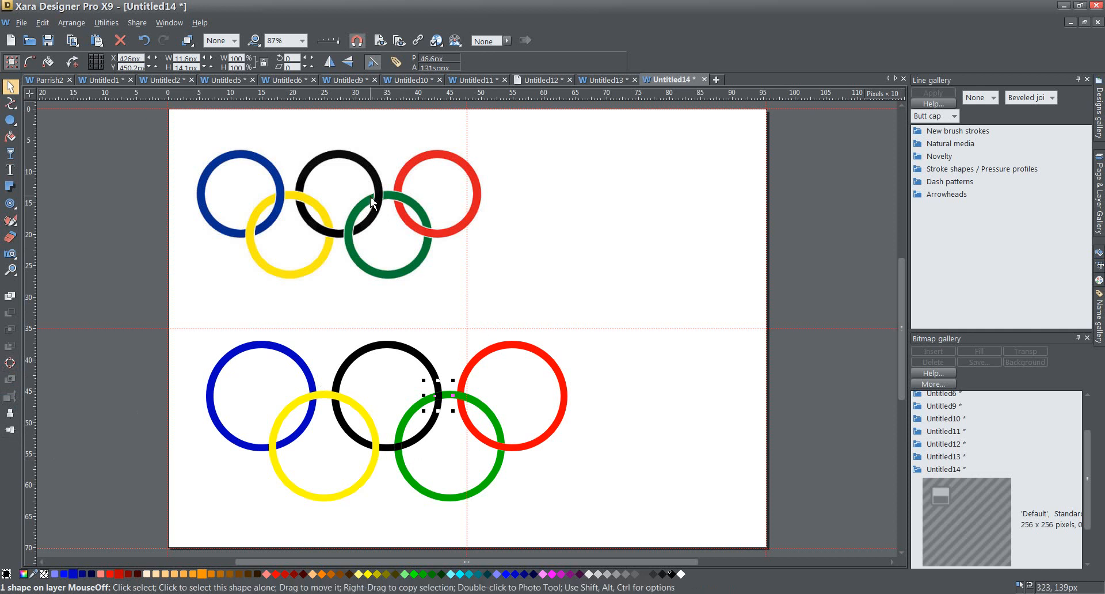
click(426, 454)
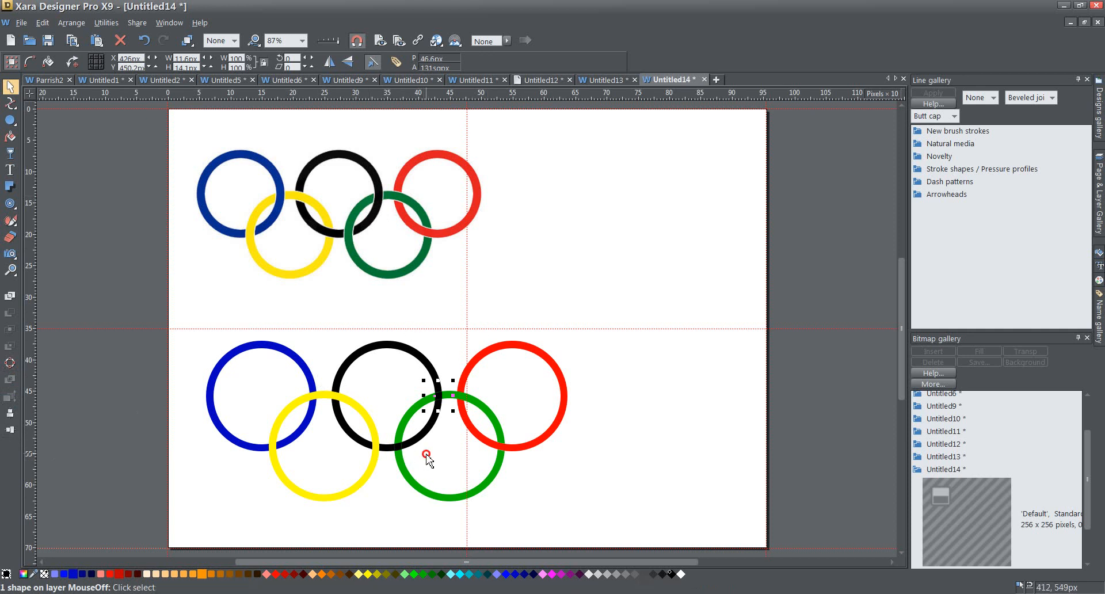
click(398, 451)
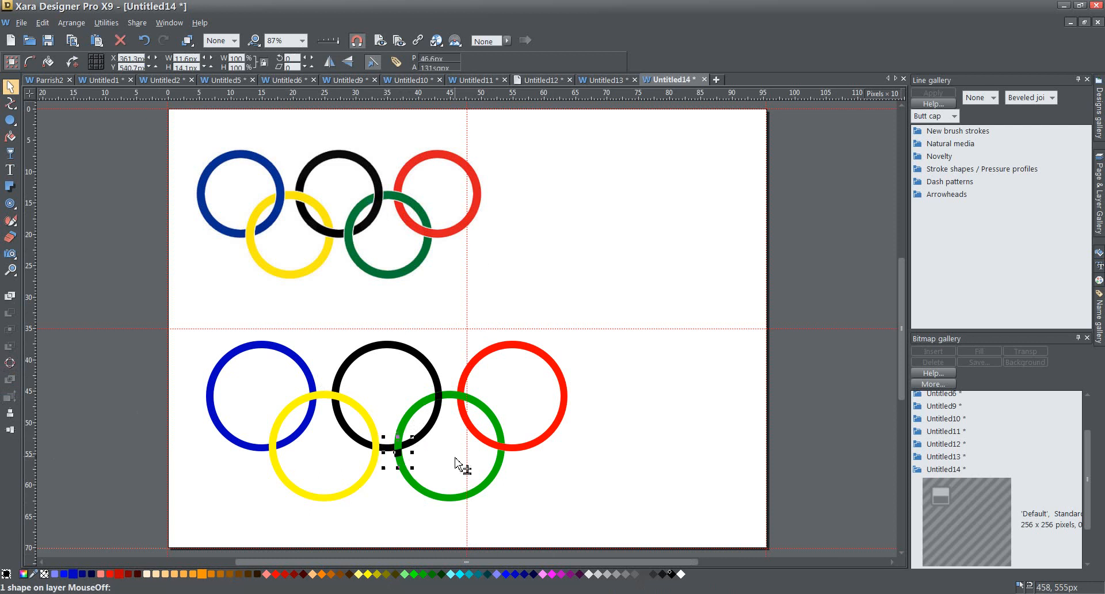
key(Down)
key(Down)
key(Down)
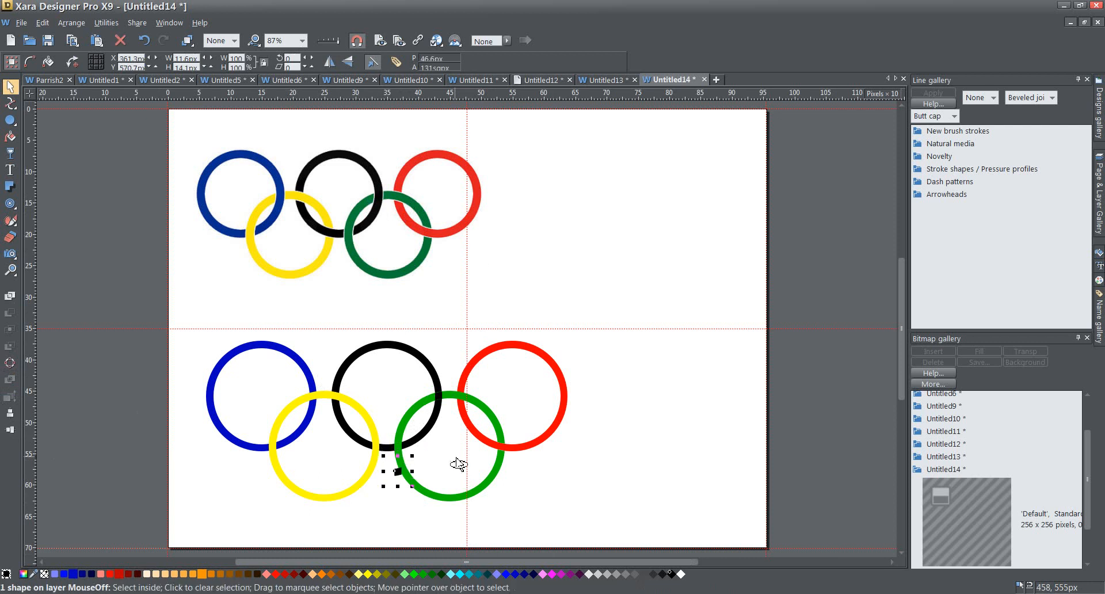
key(Delete)
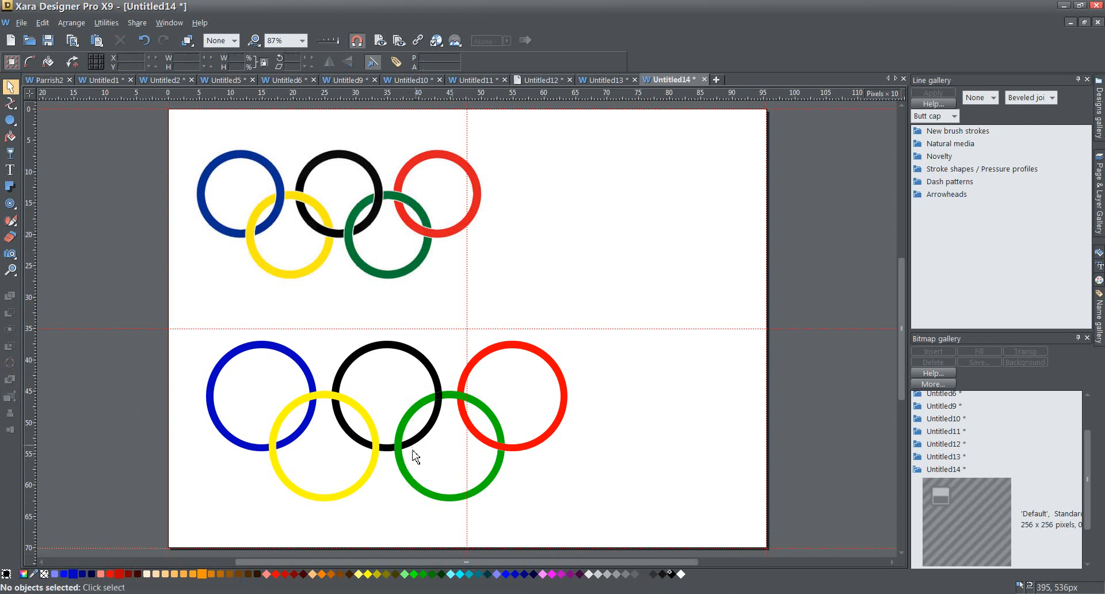
Step: Check the remaining overlap piece at the upper green and black crossing by moving it up and back
click(443, 396)
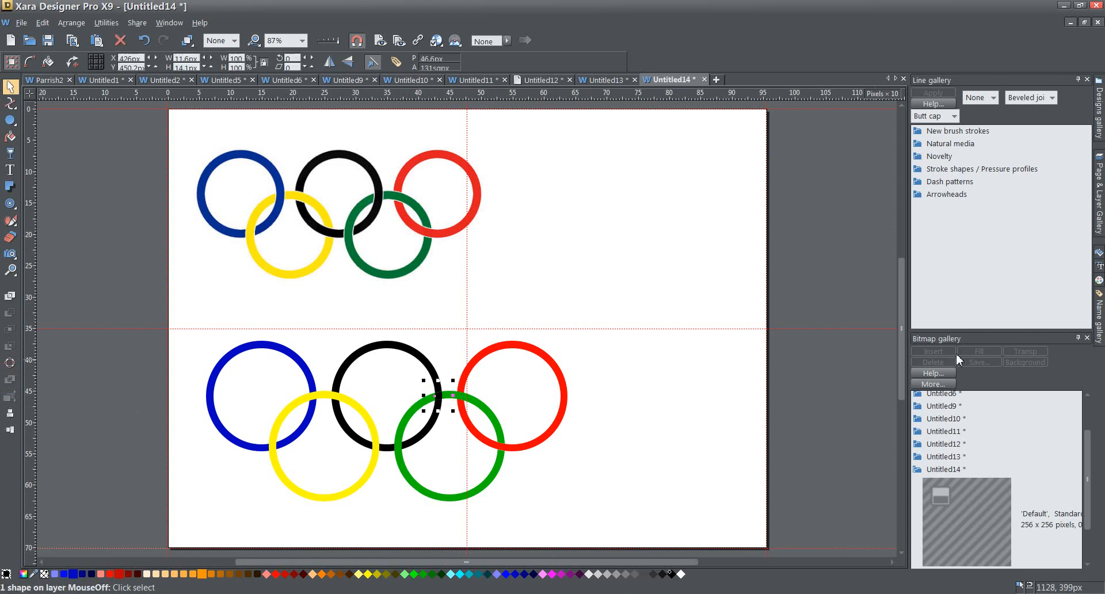
key(Up)
key(Up)
key(Up)
key(Up)
key(Up)
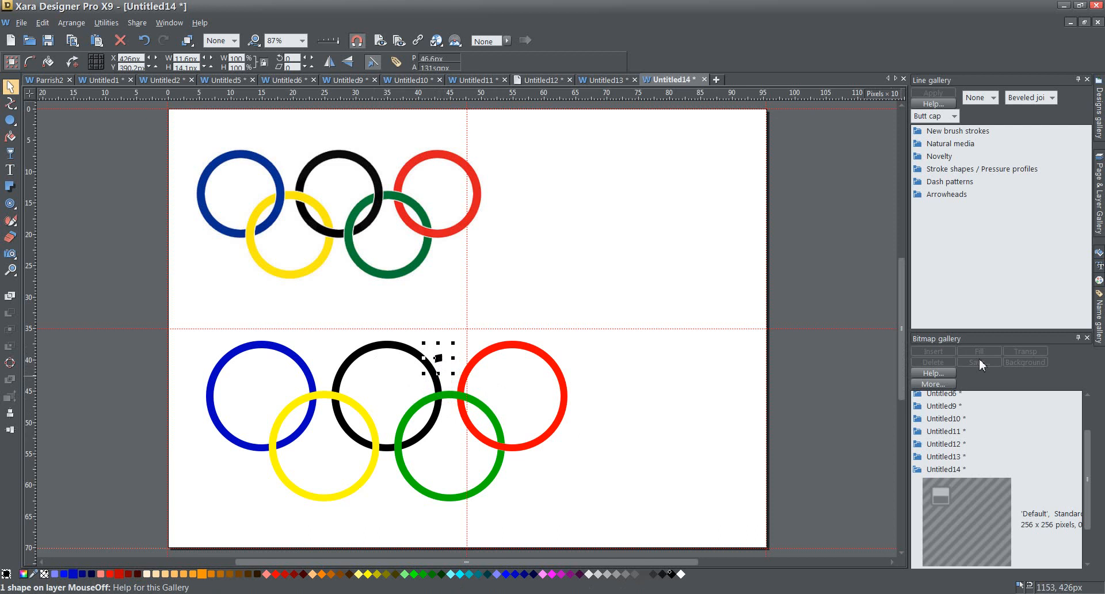
key(Down)
key(Down)
key(Down)
key(Down)
key(Down)
key(Down)
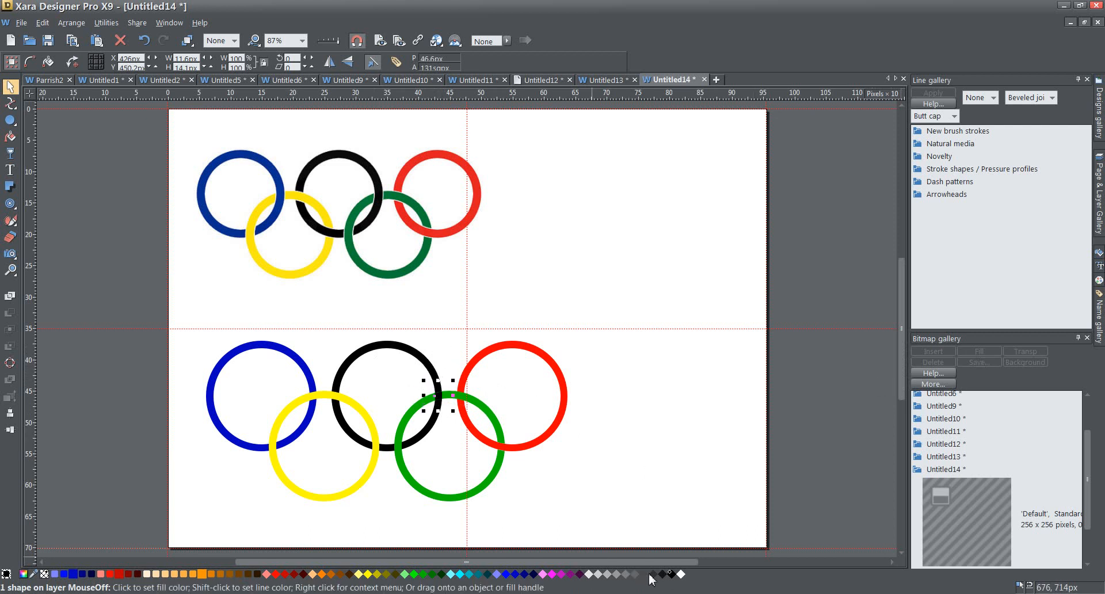
Step: Recolor the remaining overlap piece purple and subtract it from the green ring
drag(570, 578, 436, 391)
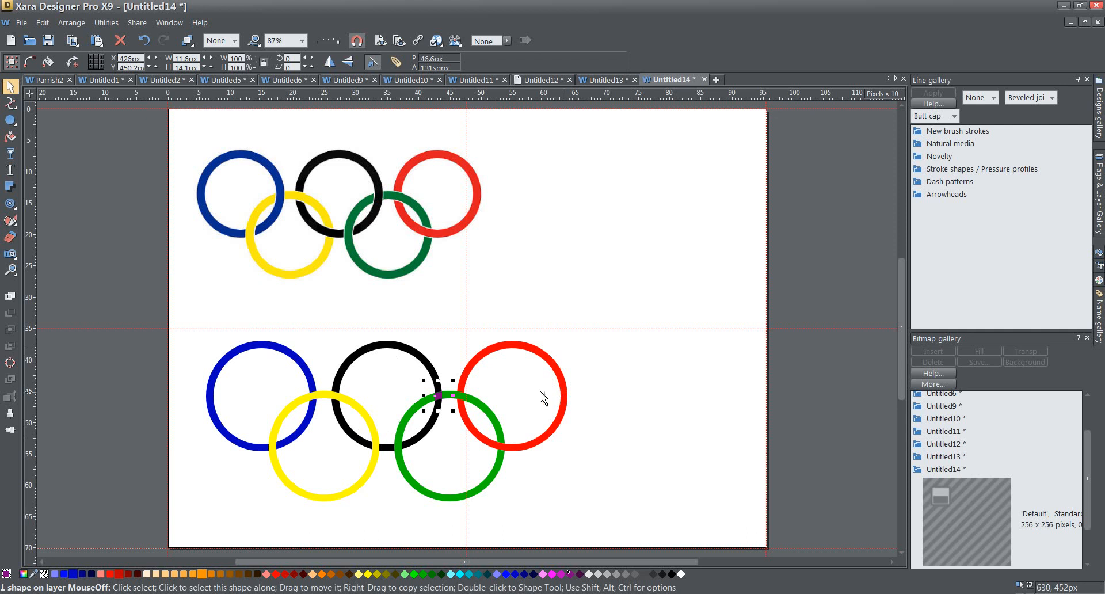
shift+click(478, 403)
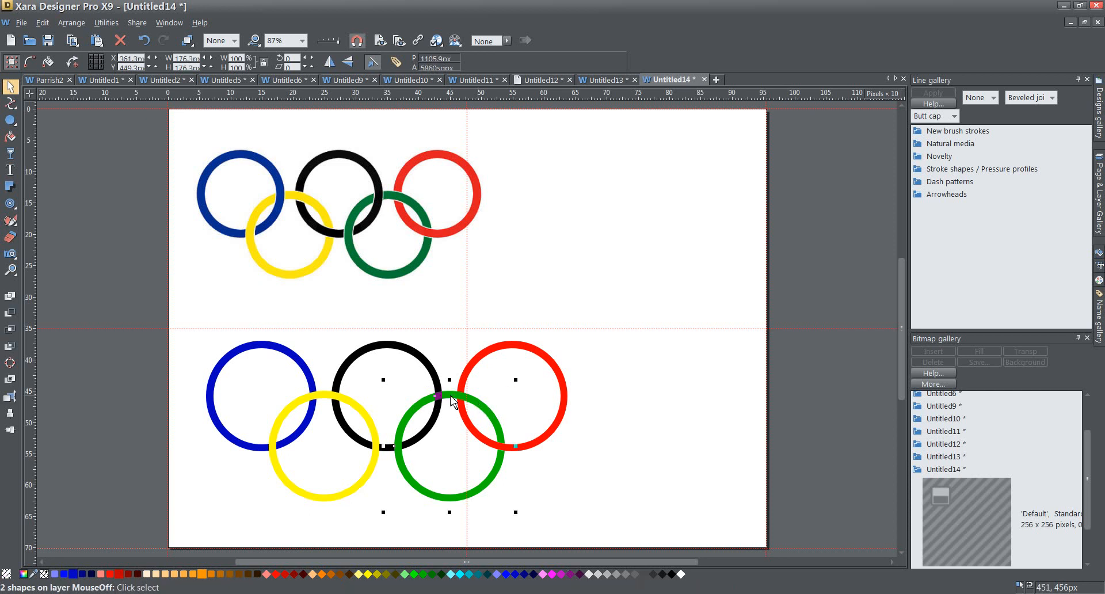
click(10, 314)
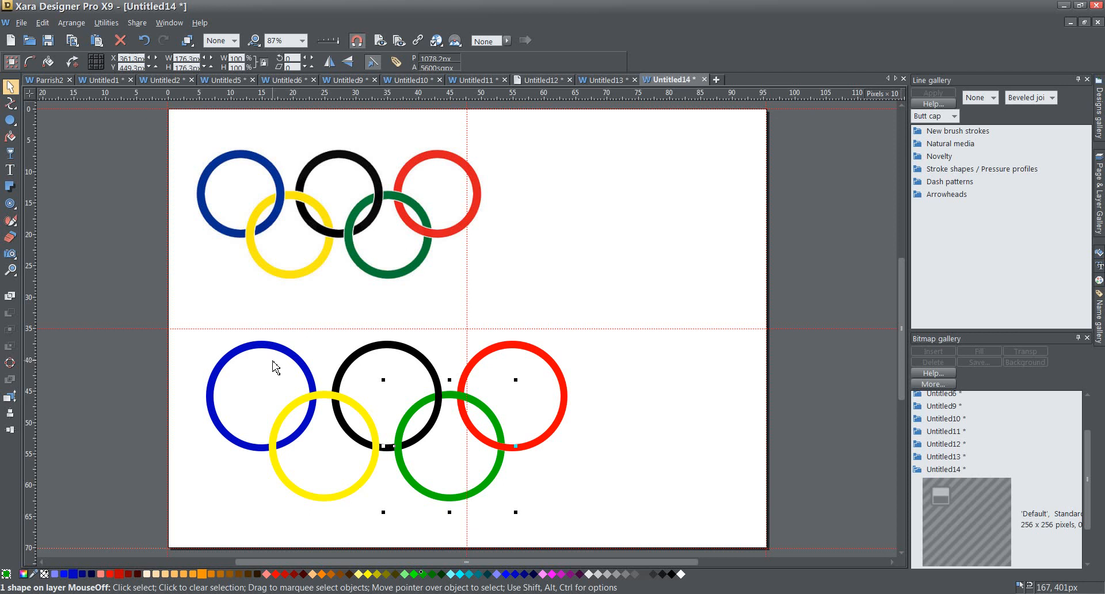
Step: Intersect the drawn black and yellow rings and break the resulting overlap shape into separate pieces
click(363, 355)
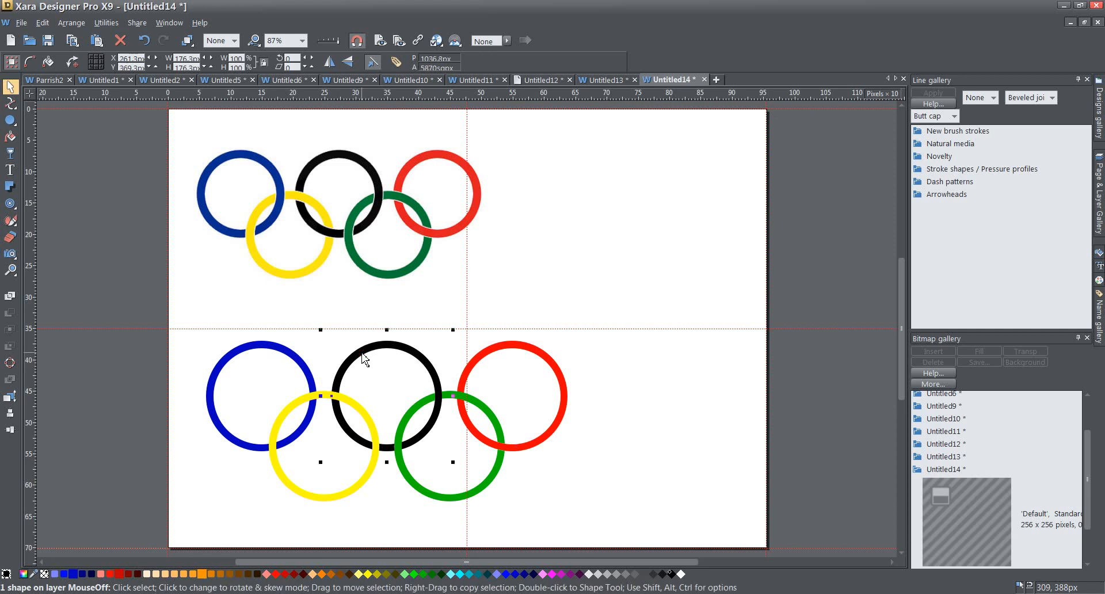
shift+click(299, 403)
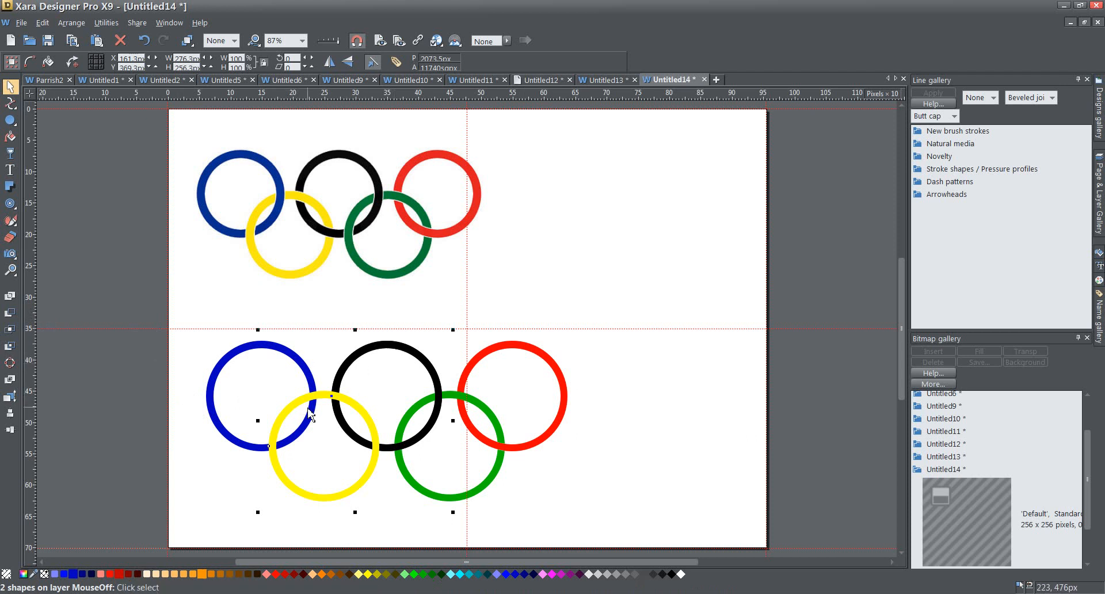
click(10, 330)
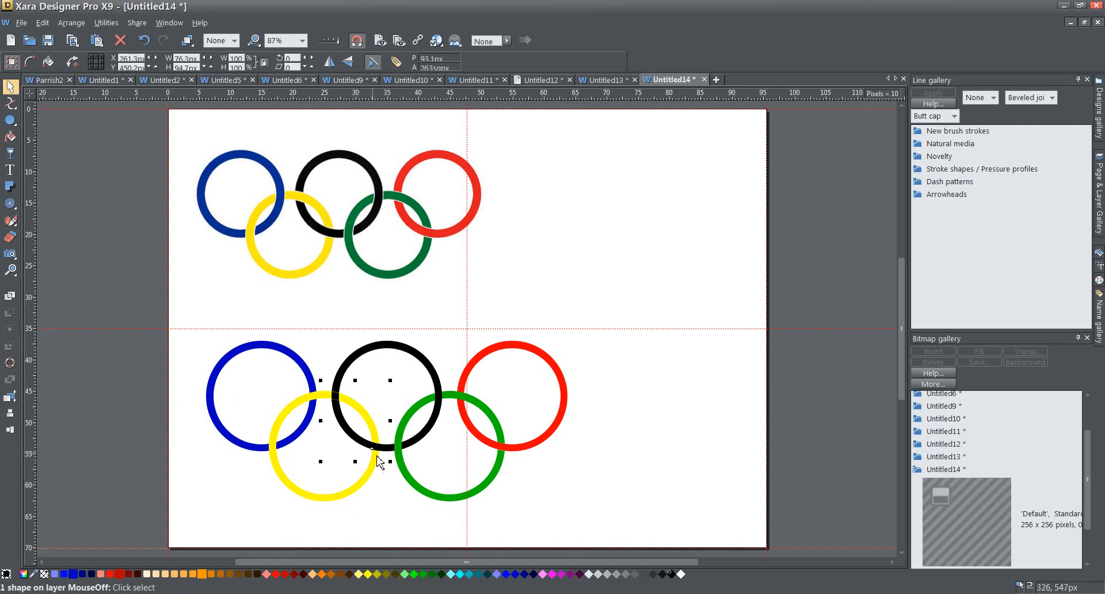
click(393, 473)
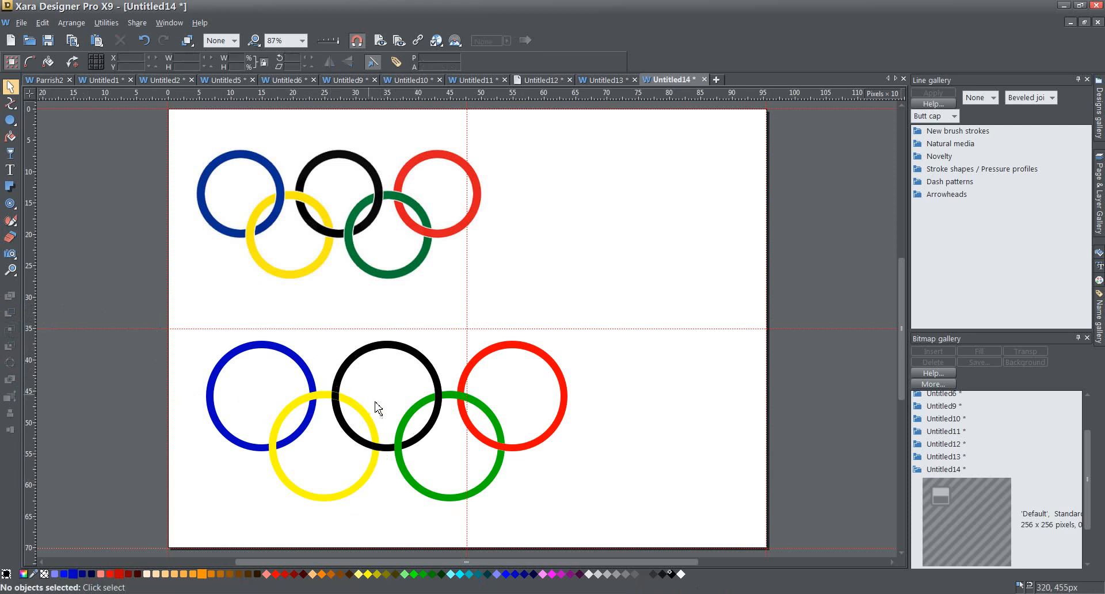
click(381, 454)
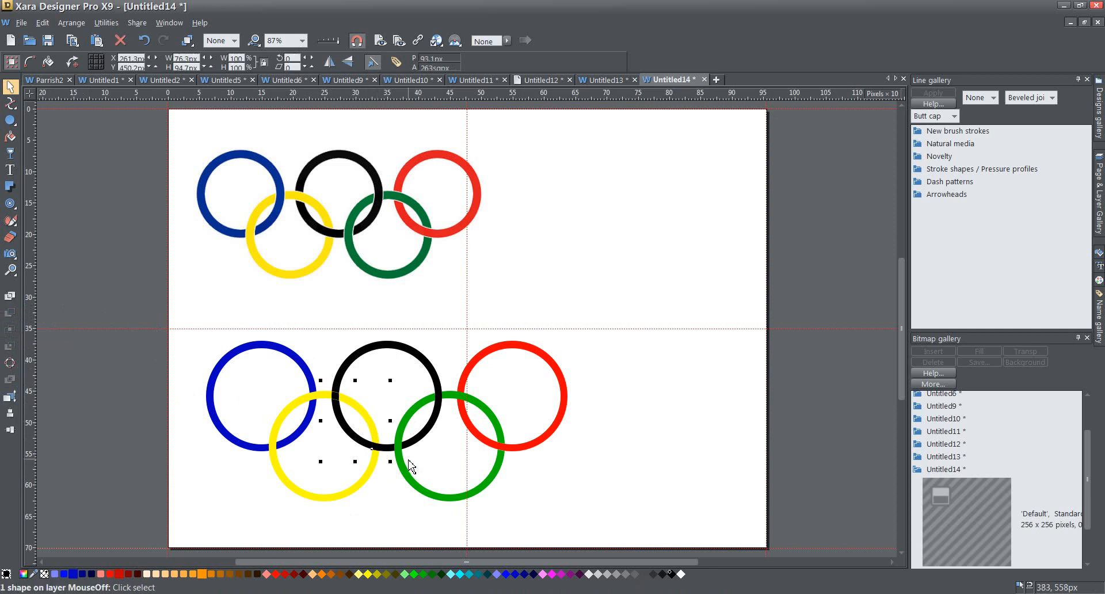
click(390, 467)
click(377, 454)
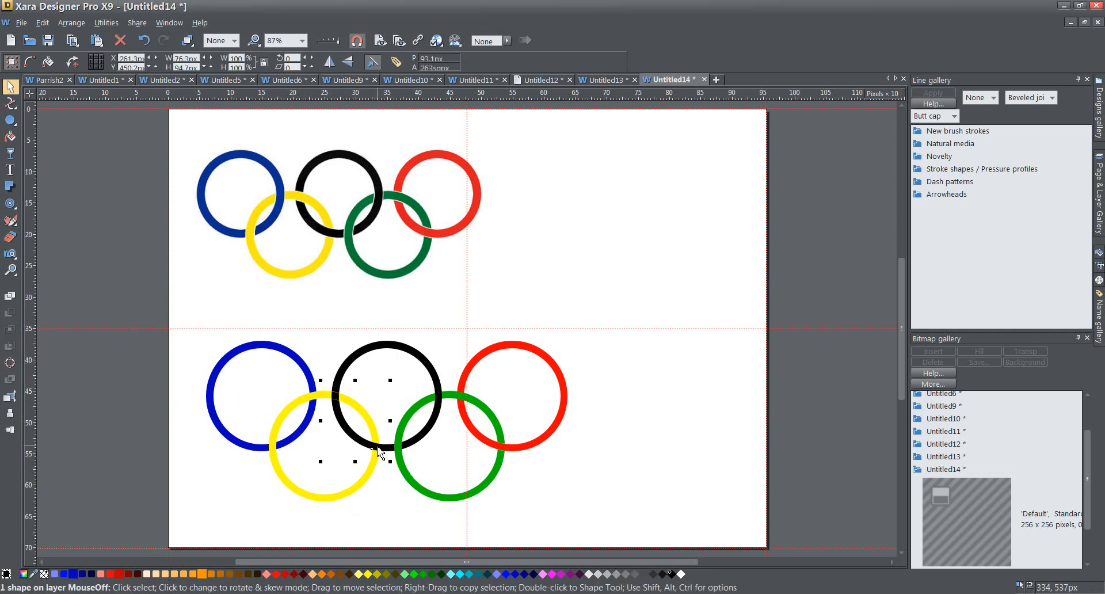
click(9, 397)
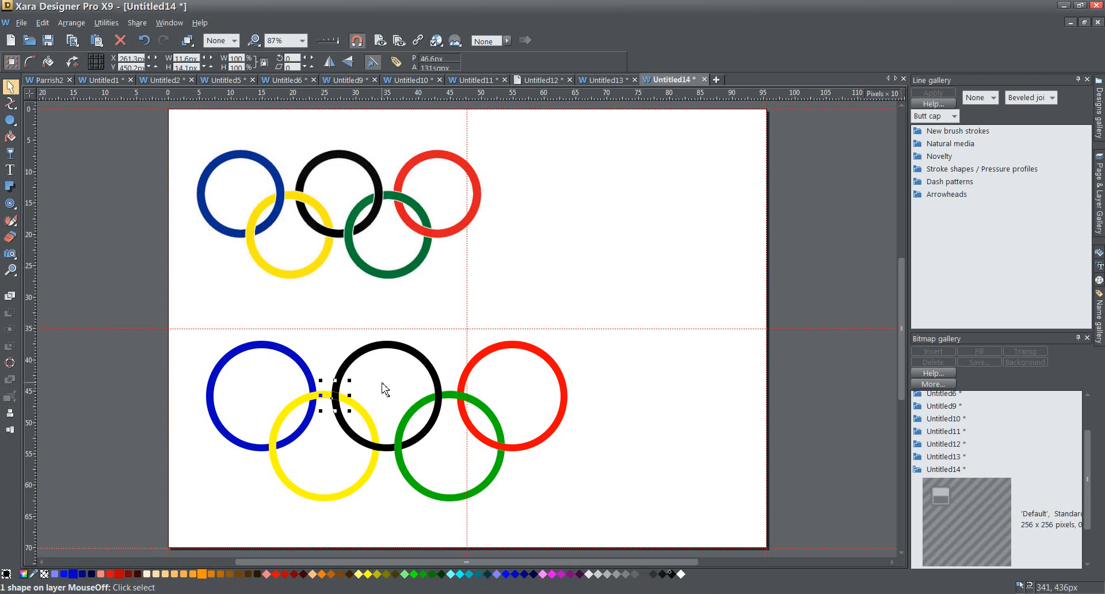
Step: Select both black and yellow overlap pieces and check them by moving them down and back into place
shift+click(375, 450)
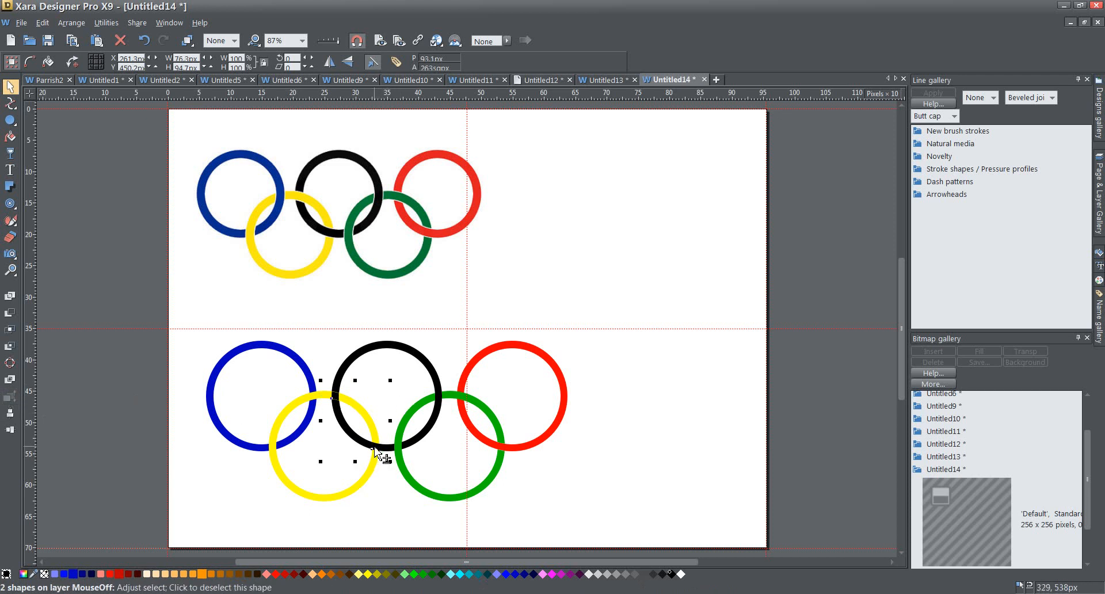
key(Down)
key(Down)
key(Down)
key(Down)
key(Down)
key(Down)
key(Down)
key(Down)
key(Down)
key(Down)
key(Down)
key(Down)
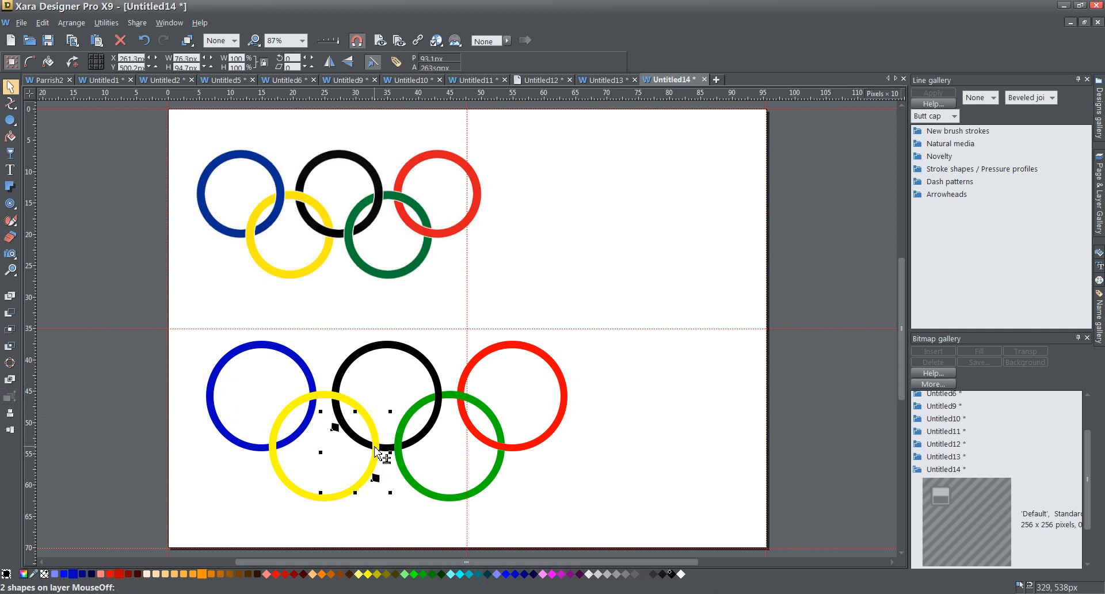
key(Up)
key(Up)
key(Up)
key(Up)
key(Up)
key(Up)
key(Up)
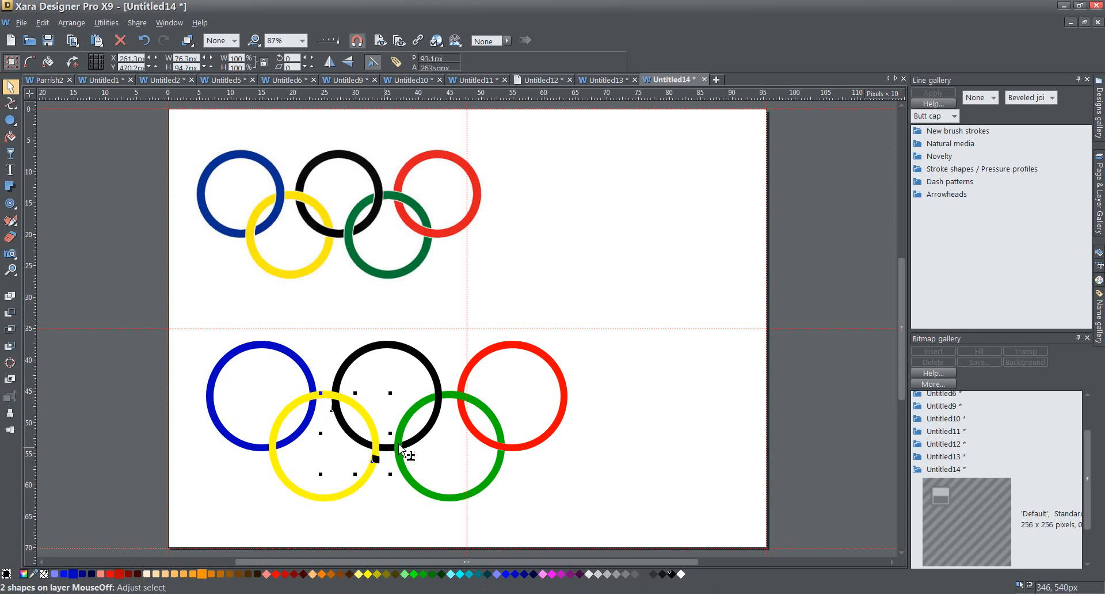
key(Up)
key(Up)
key(Up)
key(Up)
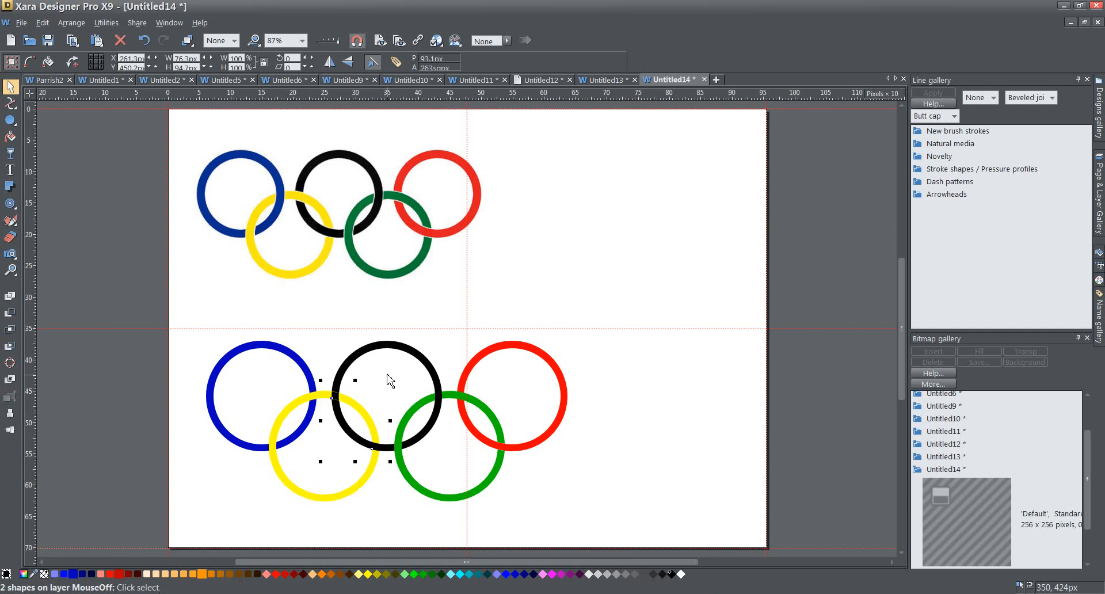
Step: Delete the overlap piece at the upper crossing of the black and yellow rings
click(362, 394)
click(334, 395)
key(Delete)
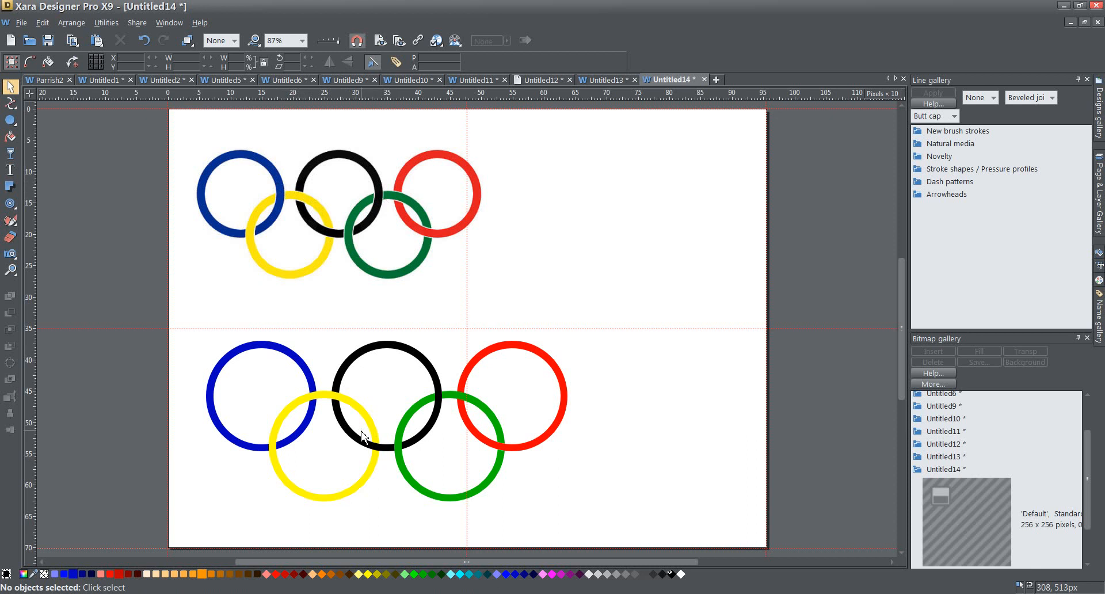
Step: Select the lower overlap piece together with the black ring, apply an opacity mask, and inspect the crossing with the yellow ring up close
drag(362, 428, 388, 463)
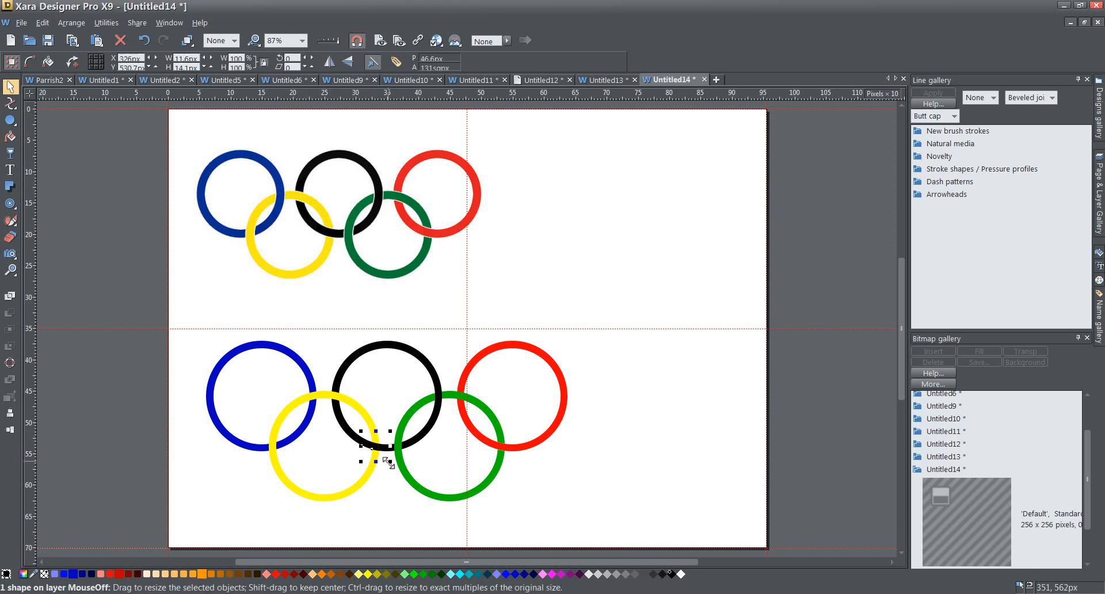
shift+click(340, 422)
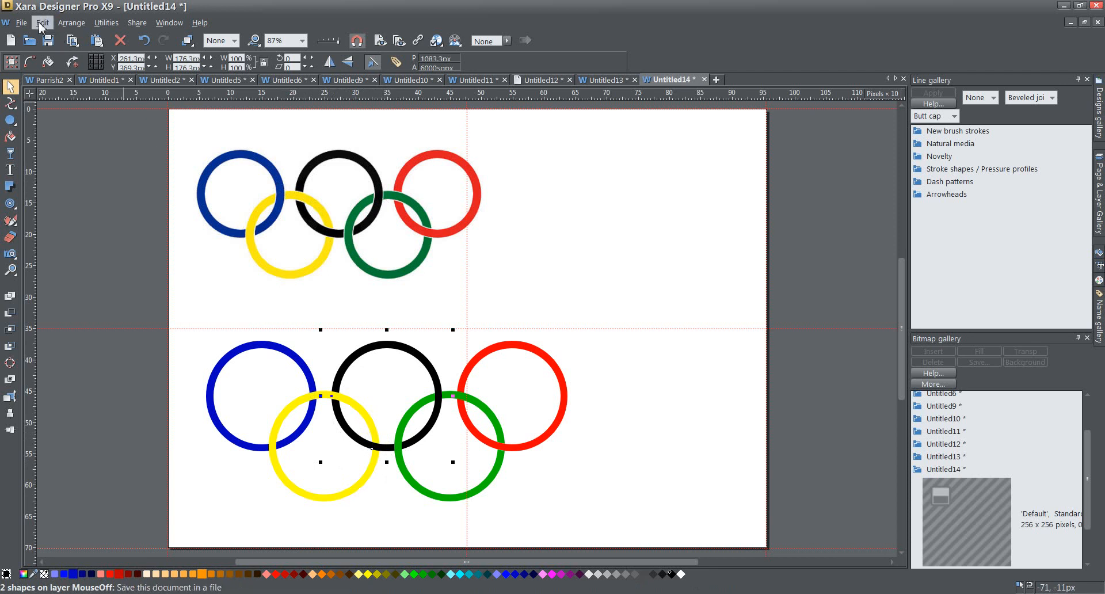
click(71, 23)
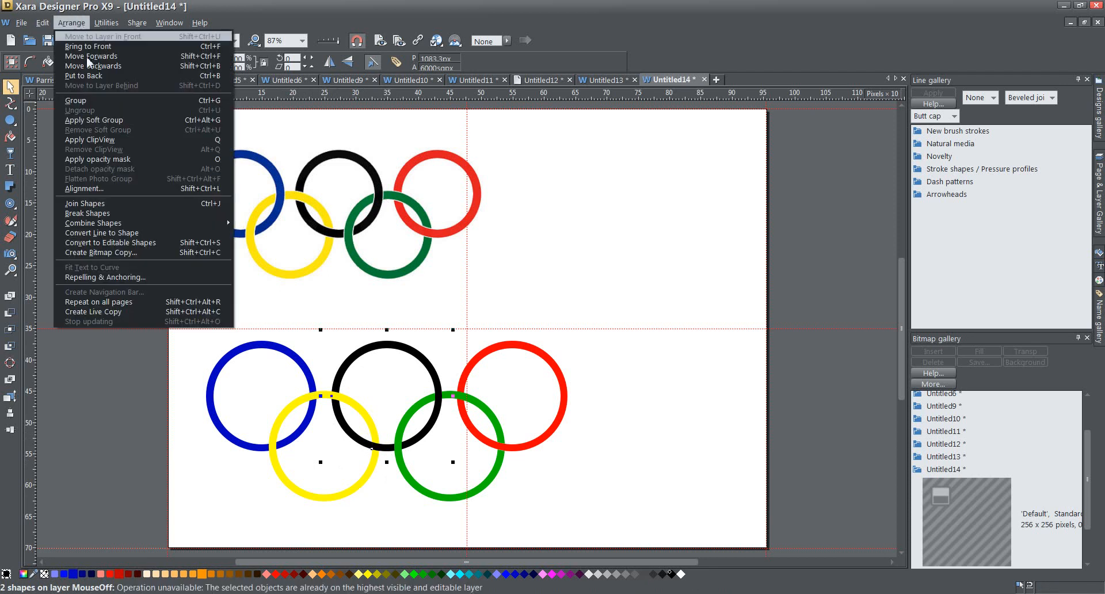
click(135, 159)
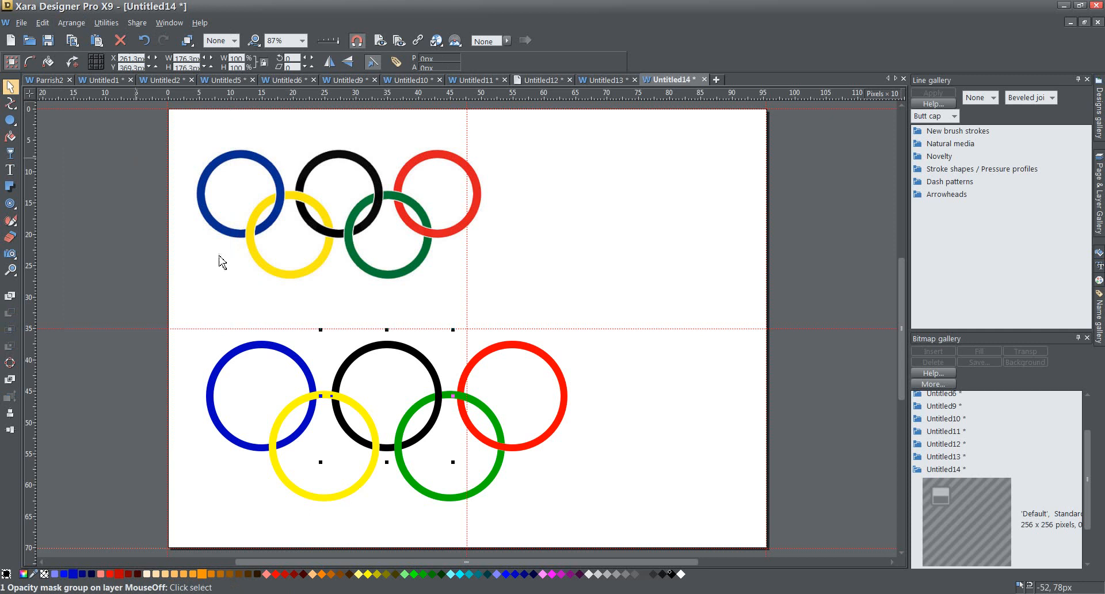
click(10, 270)
drag(355, 428, 396, 466)
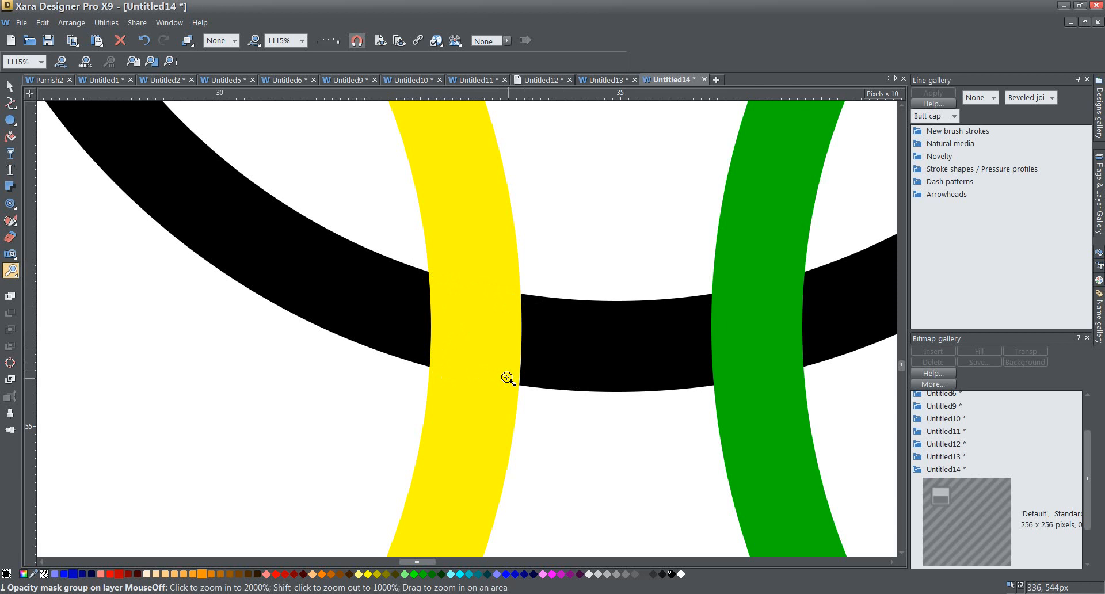
click(302, 41)
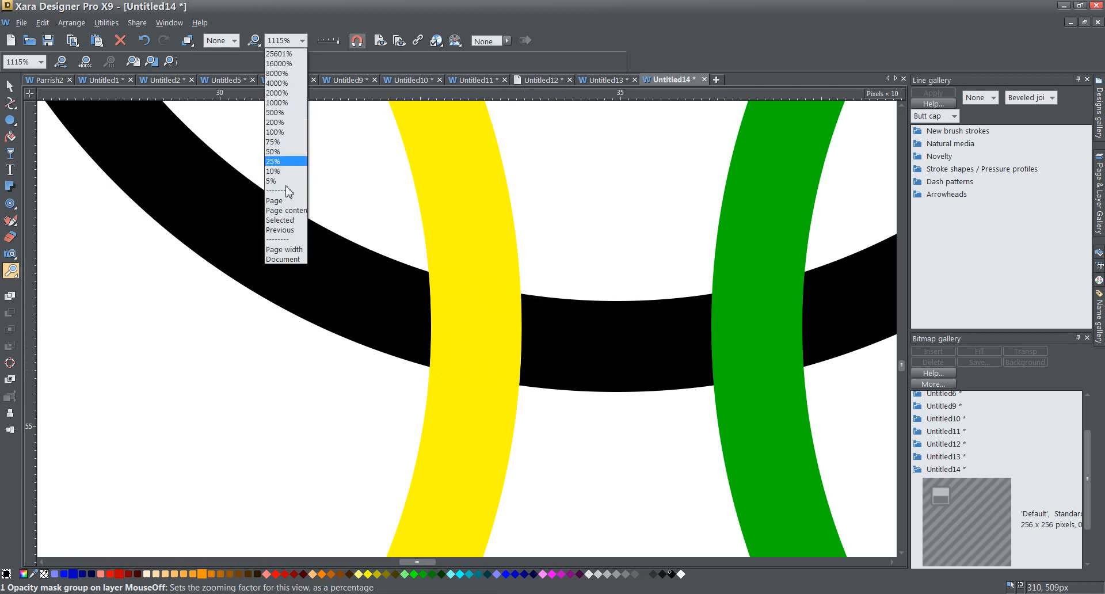
click(275, 200)
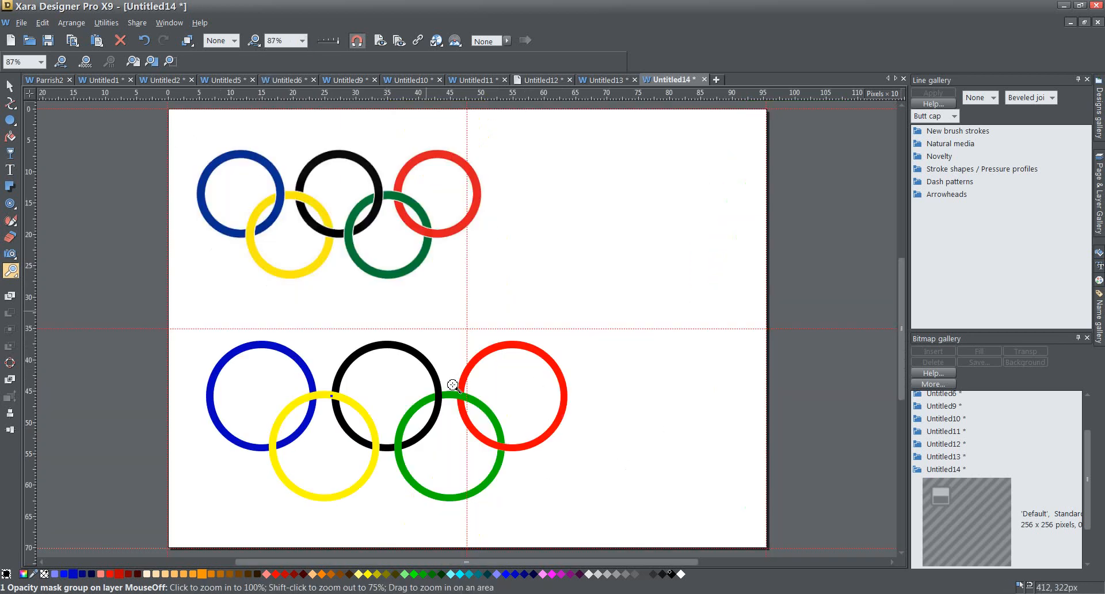